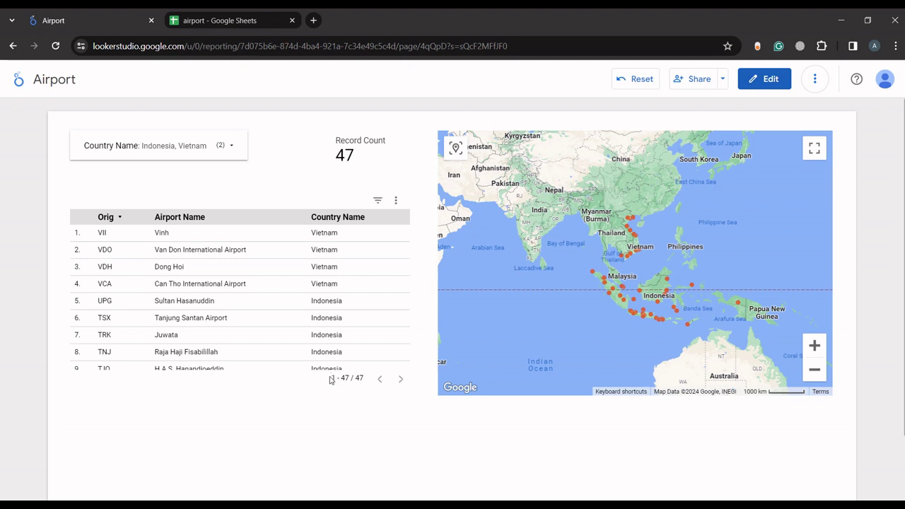
Switch to the airport spreadsheet in Google Sheets and examine the Orig, Dest, Country1 and Country2 columns of Sheet2
left_click(259, 22)
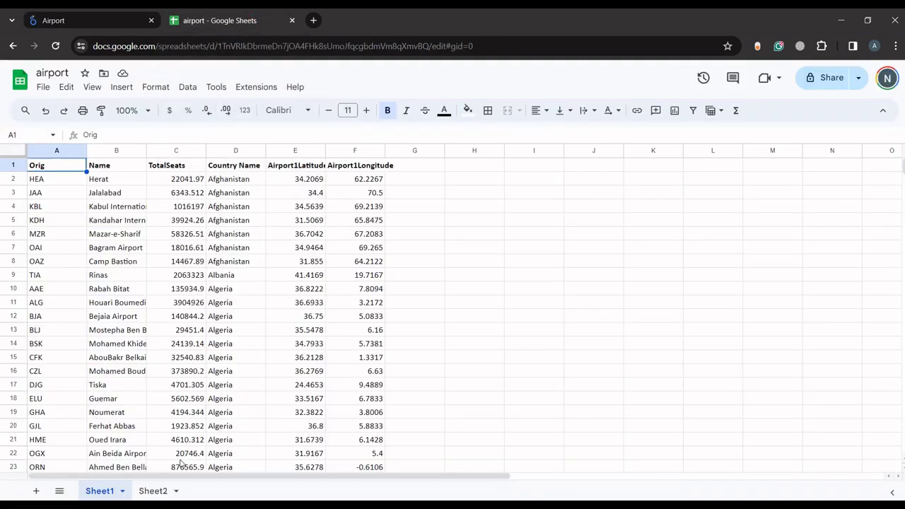
left_click(155, 491)
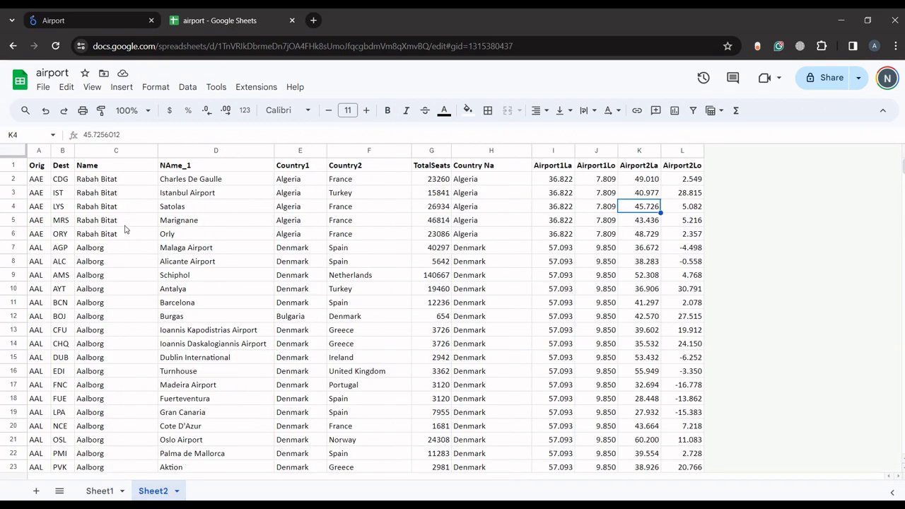
left_click(38, 167)
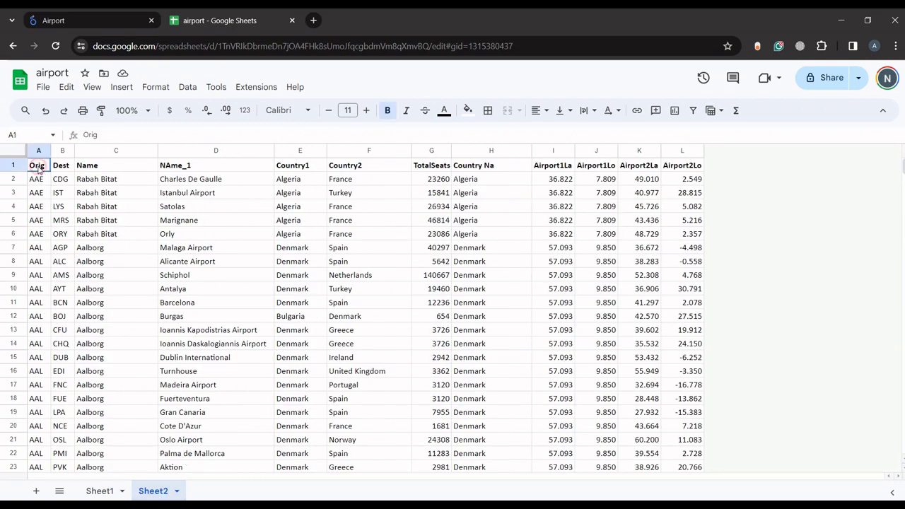
left_click_drag(39, 168, 63, 167)
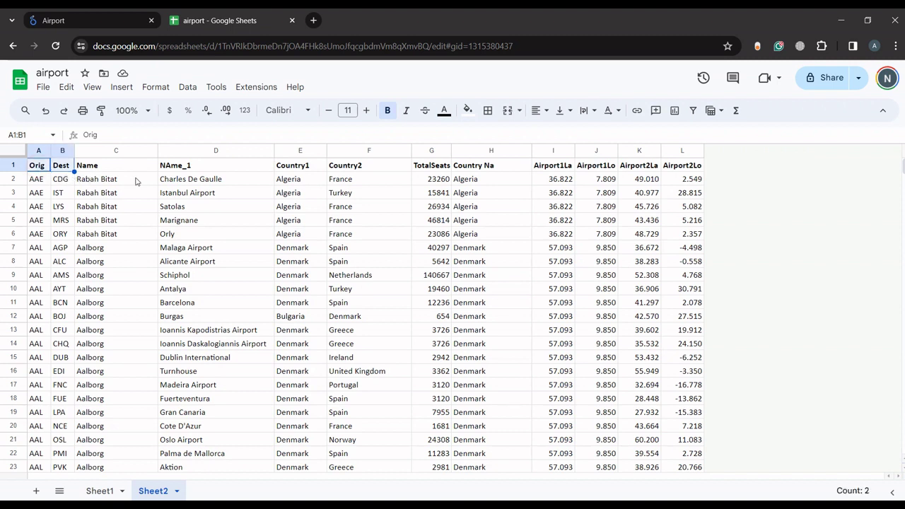
left_click(301, 180)
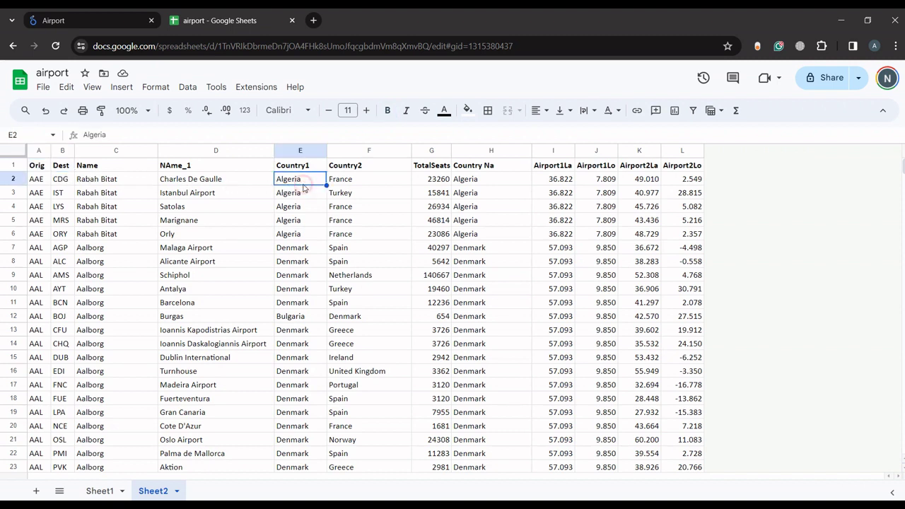
left_click(350, 182)
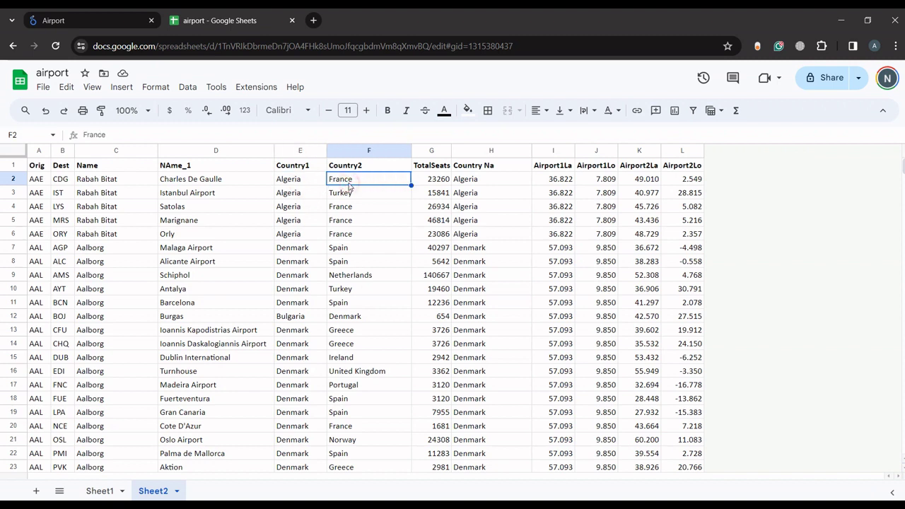
Correct two column headers in Sheet2: H1 to Country Name and D1 to Name_1
double_click(521, 165)
type("me")
key("Return")
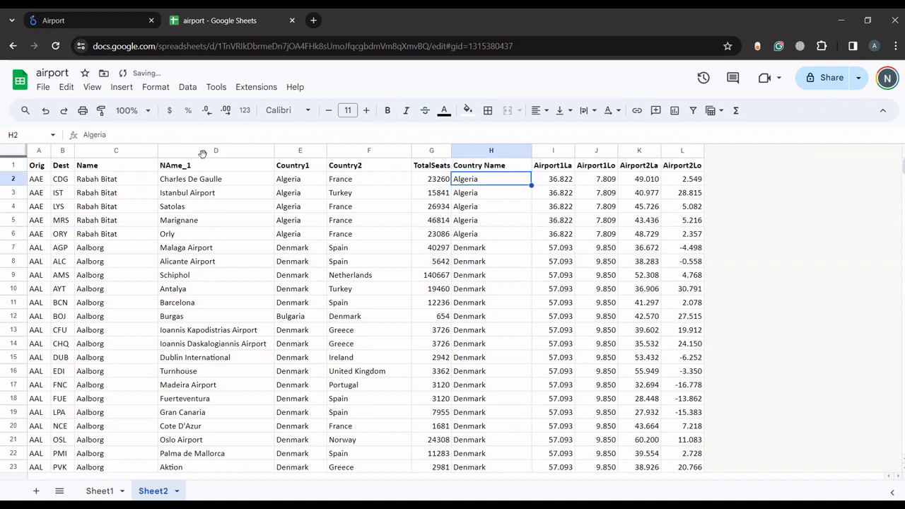
left_click(171, 166)
double_click(170, 166)
key("BackSpace")
type("a")
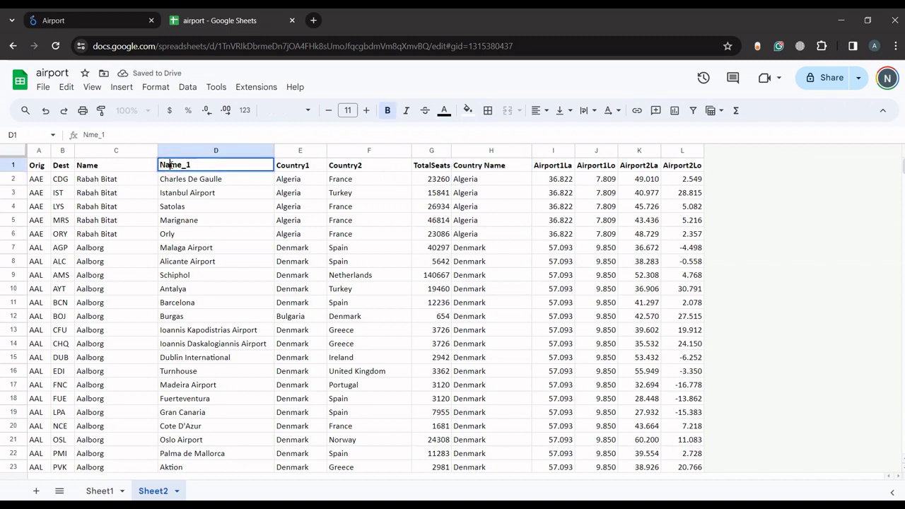
key("Return")
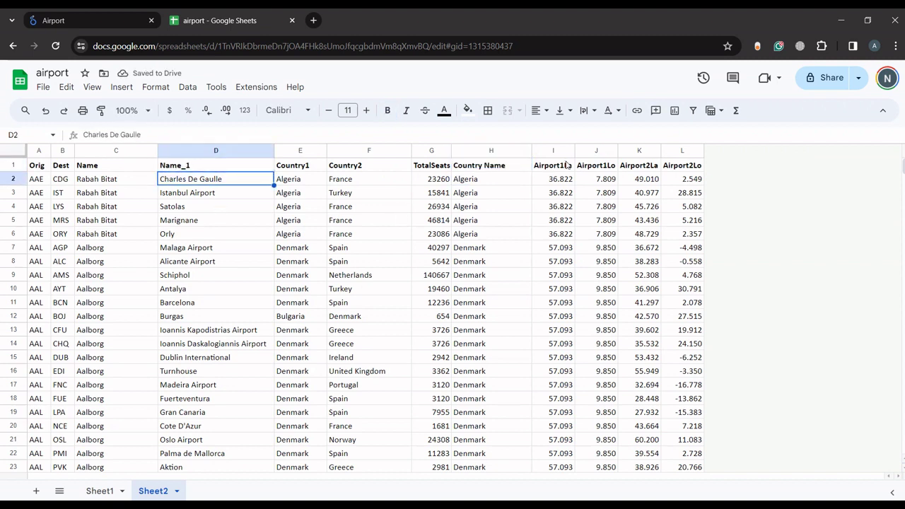
Rename the headers in I1 and J1 to Airport1Lat and Airport1Lon, and widen column J slightly to fit
left_click(567, 165)
left_click(511, 136)
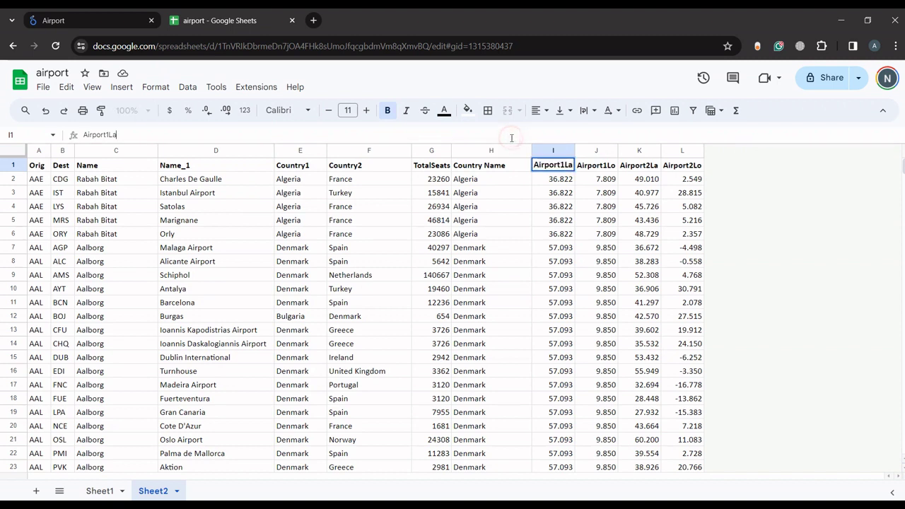
type("t")
key("Return")
left_click(596, 165)
left_click(559, 135)
type("n")
key("Return")
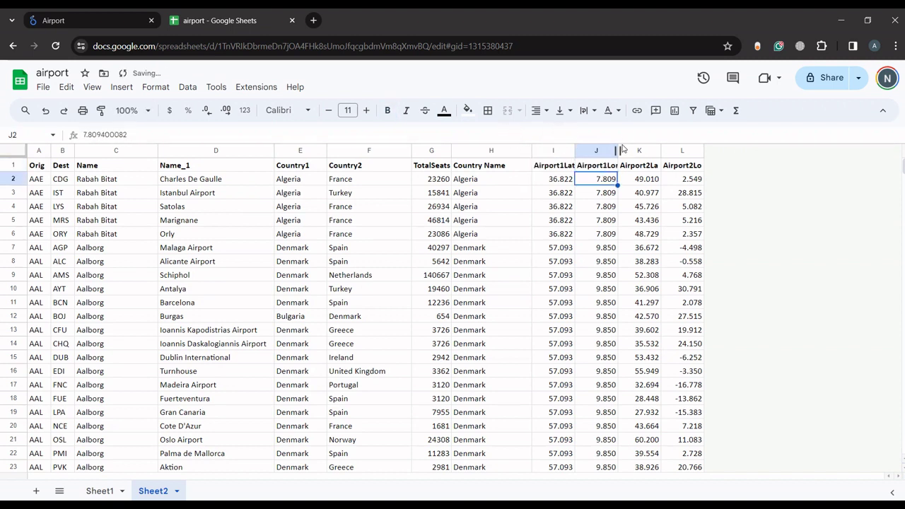
left_click_drag(618, 150, 629, 151)
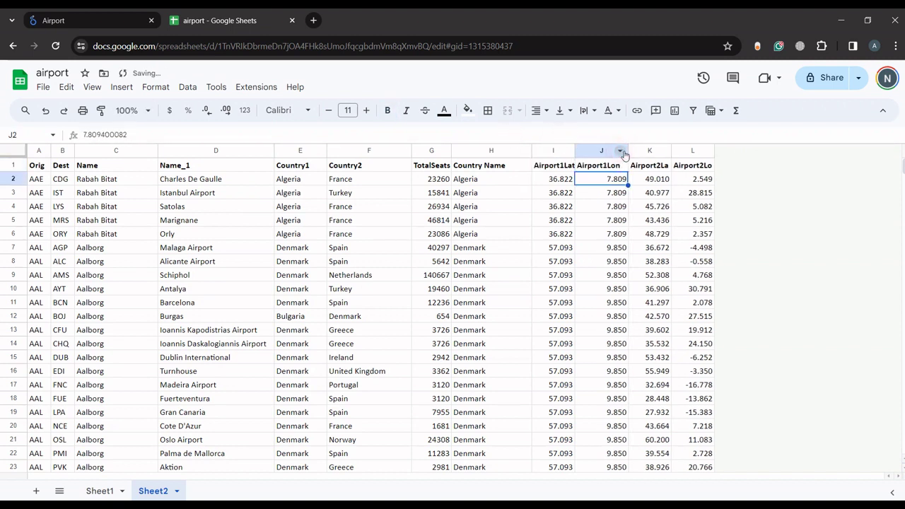
Rename the headers in K1 and L1 to Airport2Lat and Airport2Lon, and widen column L slightly
left_click(650, 164)
left_click(215, 134)
type("t")
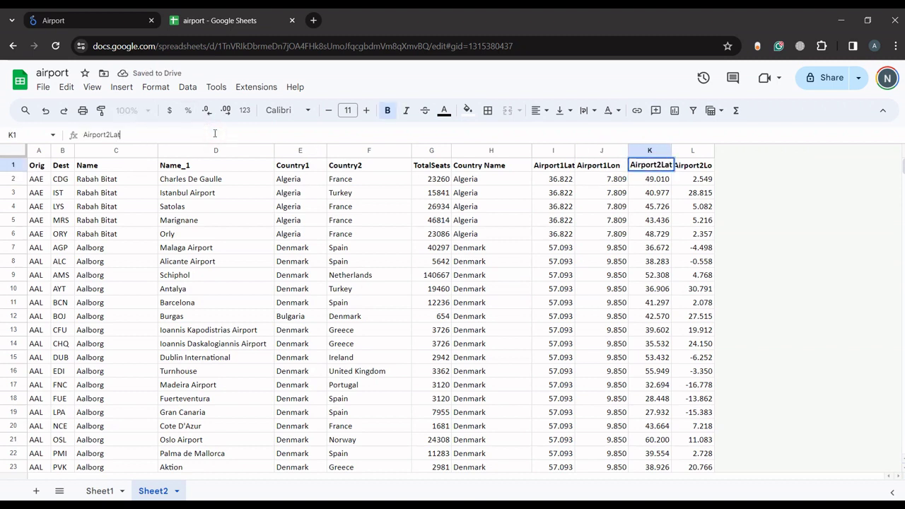
key("Return")
left_click(692, 165)
type("n")
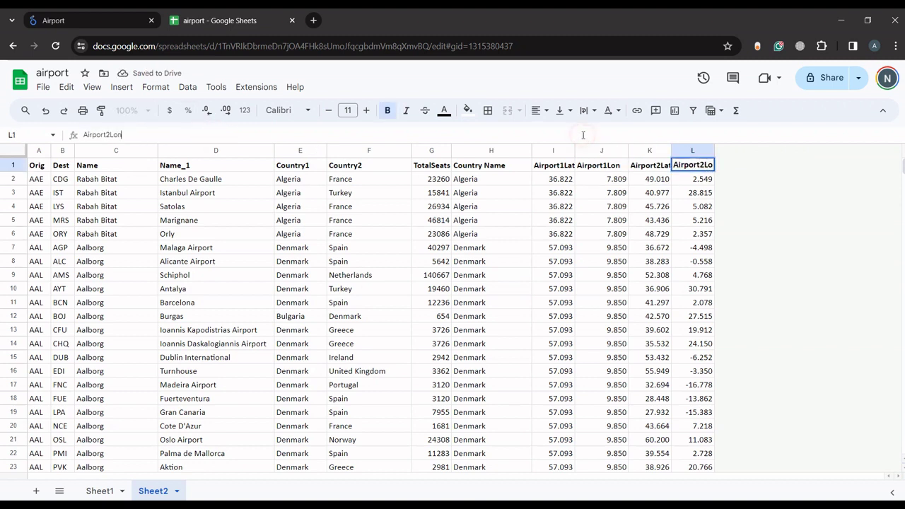
key("Return")
left_click_drag(714, 150, 721, 151)
Switch to the Airport report in Looker Studio and open it for editing
left_click(117, 14)
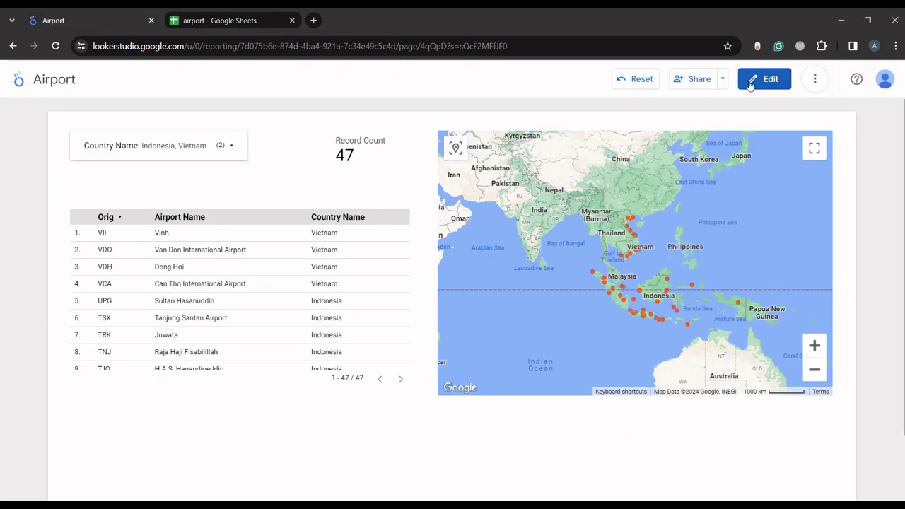
left_click(751, 85)
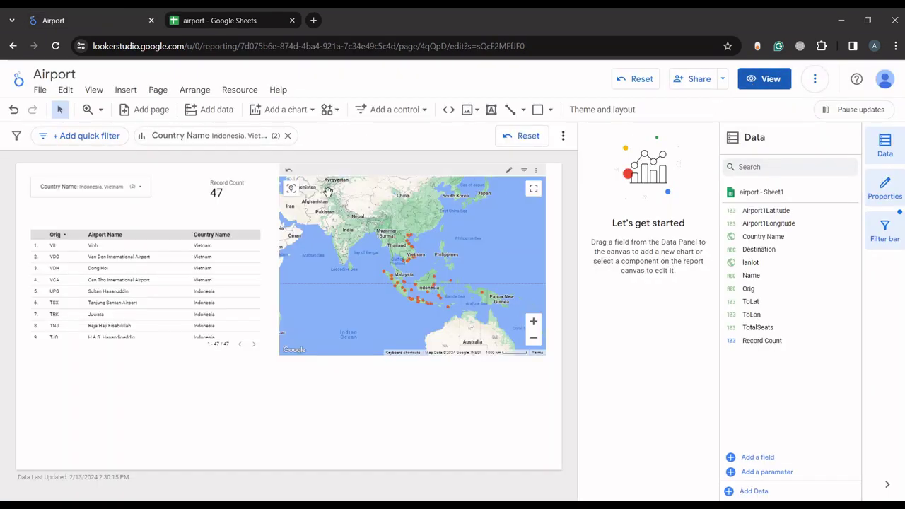
Add a blank second page to the report and compare it with the first page
left_click(159, 110)
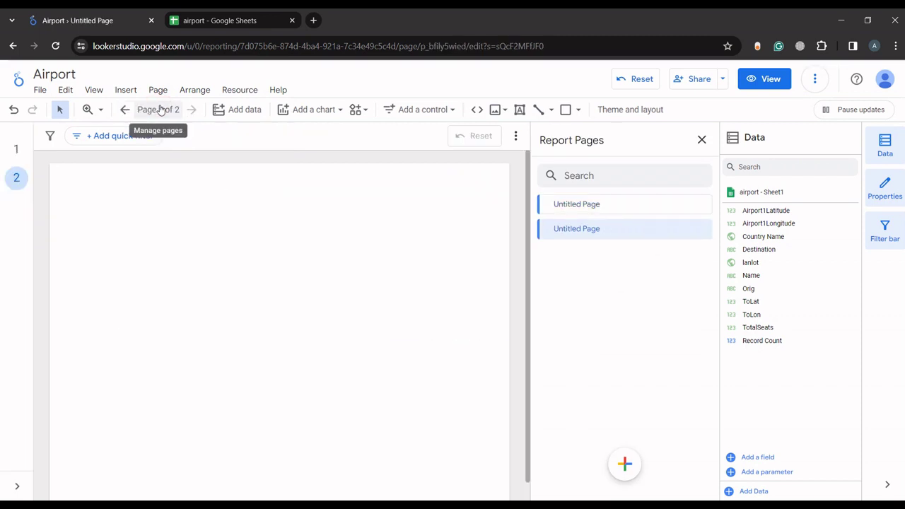
left_click(17, 151)
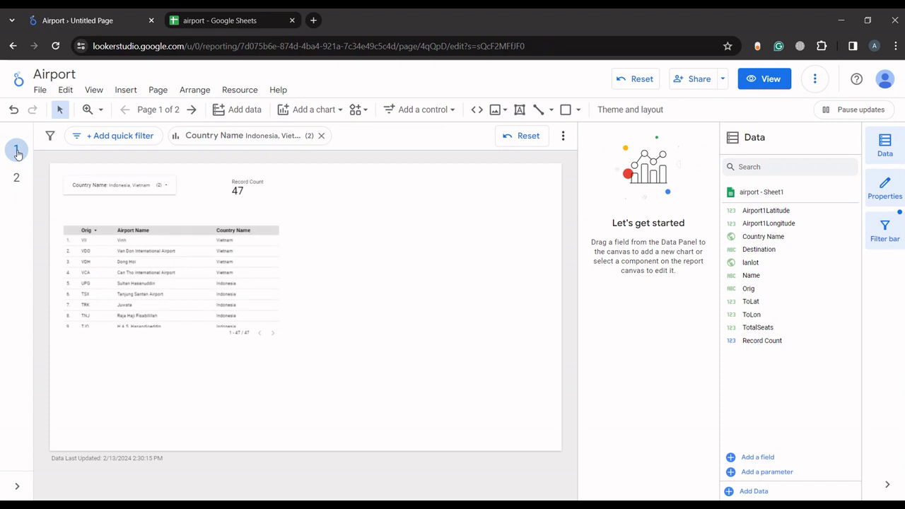
left_click(17, 178)
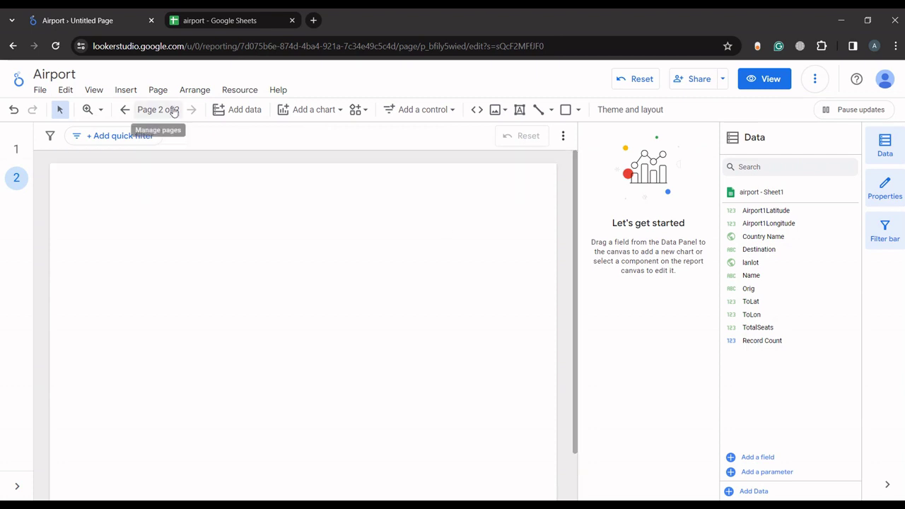
Open the management view of the report pages and delete the blank second page
left_click(155, 91)
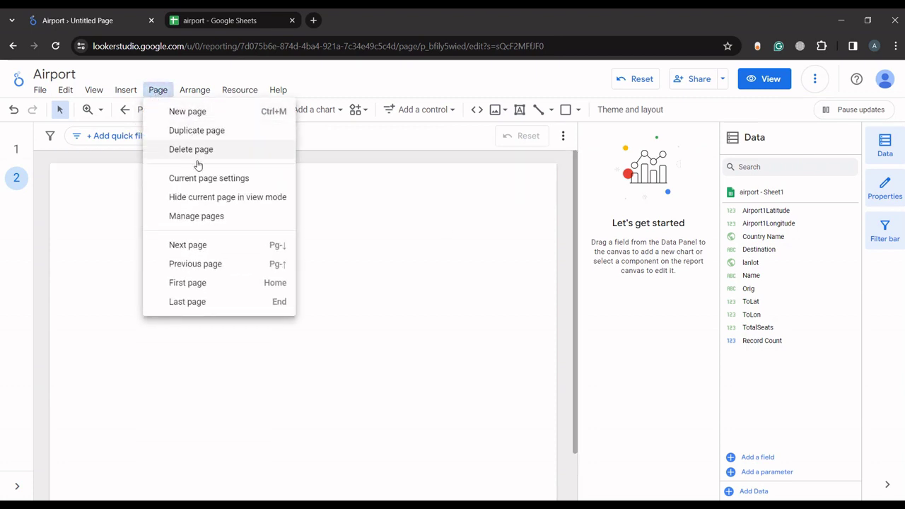
left_click(207, 217)
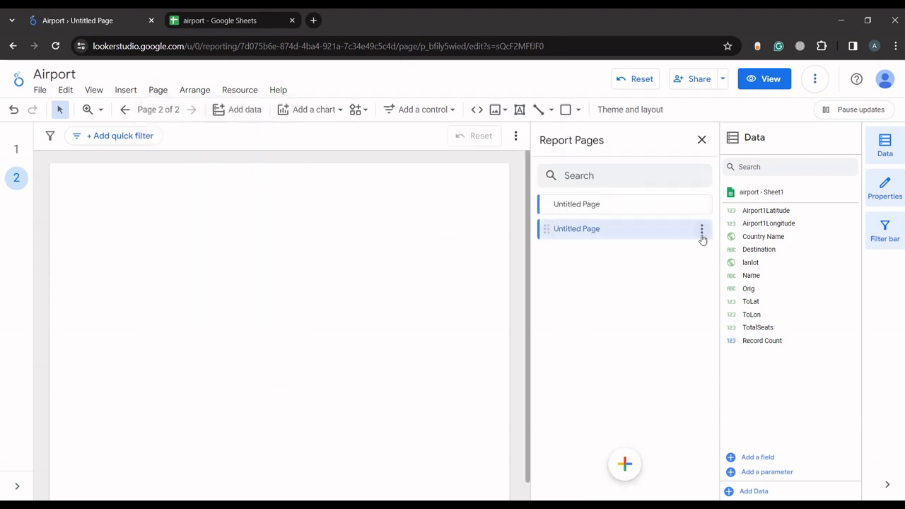
left_click(702, 229)
left_click(739, 297)
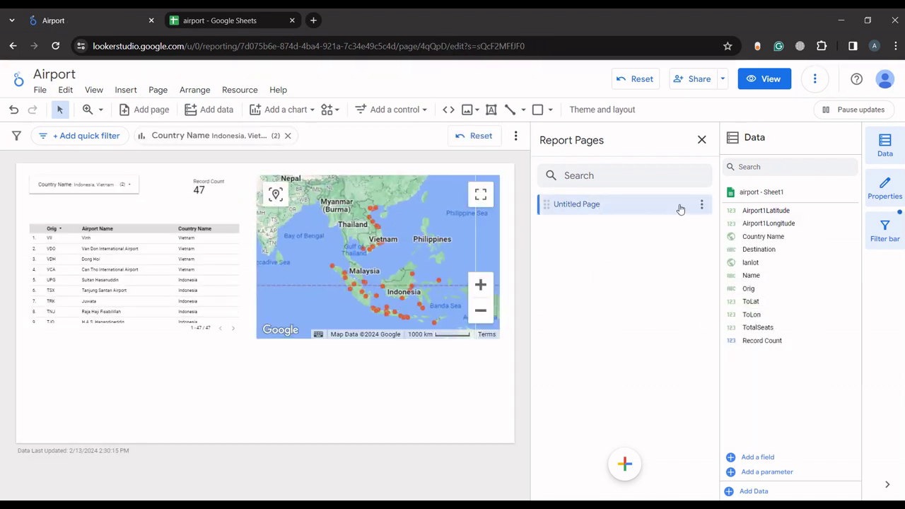
Rename the report's remaining untitled page as Page 1: Airport distribution
left_click(702, 205)
left_click(724, 224)
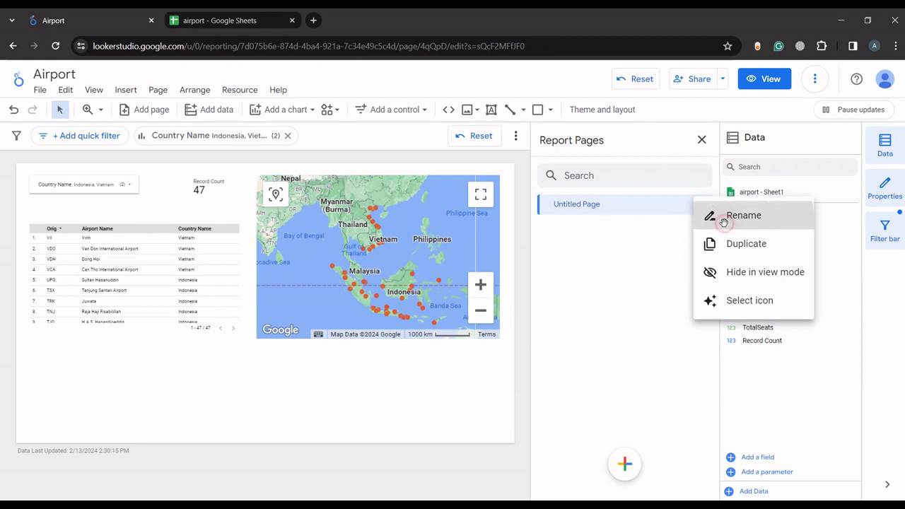
key("BackSpace")
key("BackSpace")
key("BackSpace")
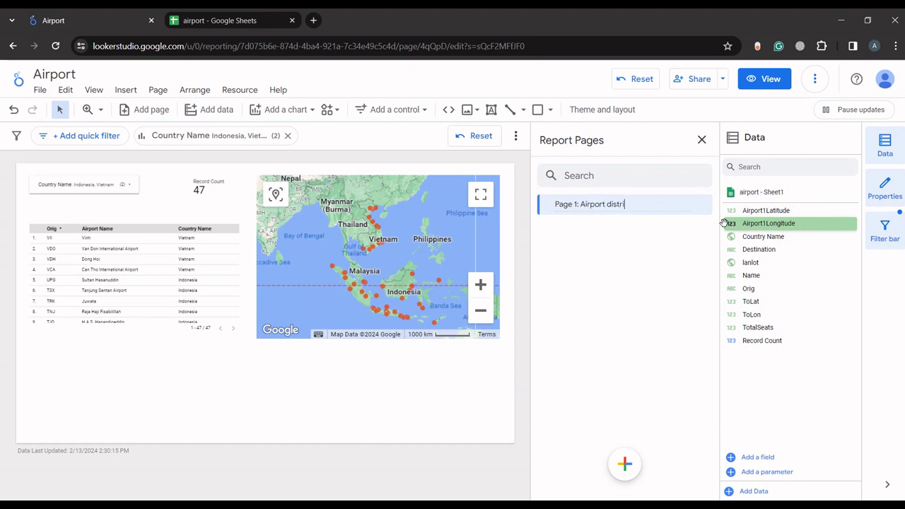
type("bution")
key("Return")
Duplicate the Airport distribution page and rename the copy as Page 2: Airport flow
left_click(705, 204)
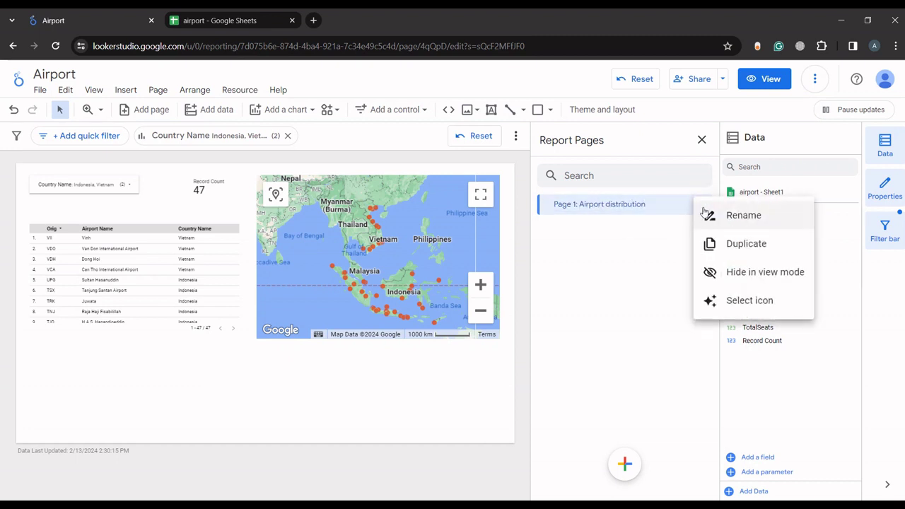
left_click(732, 240)
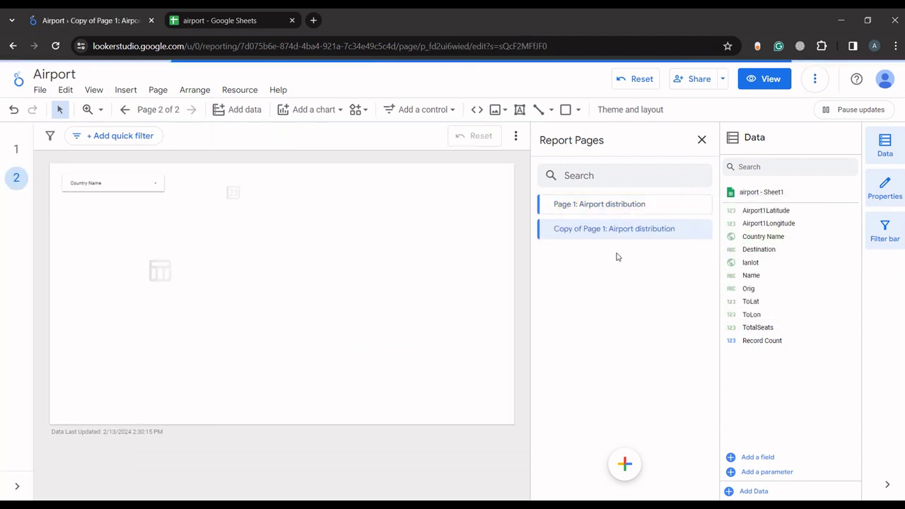
left_click(703, 231)
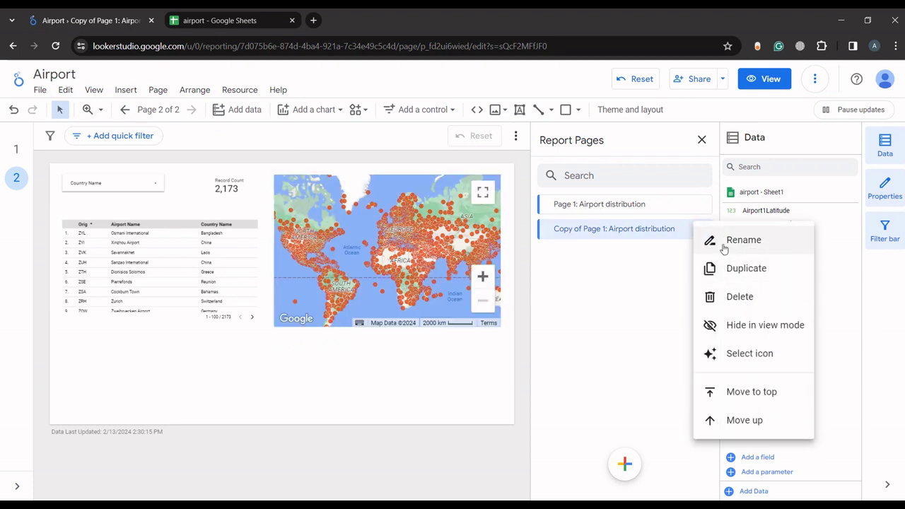
left_click(724, 244)
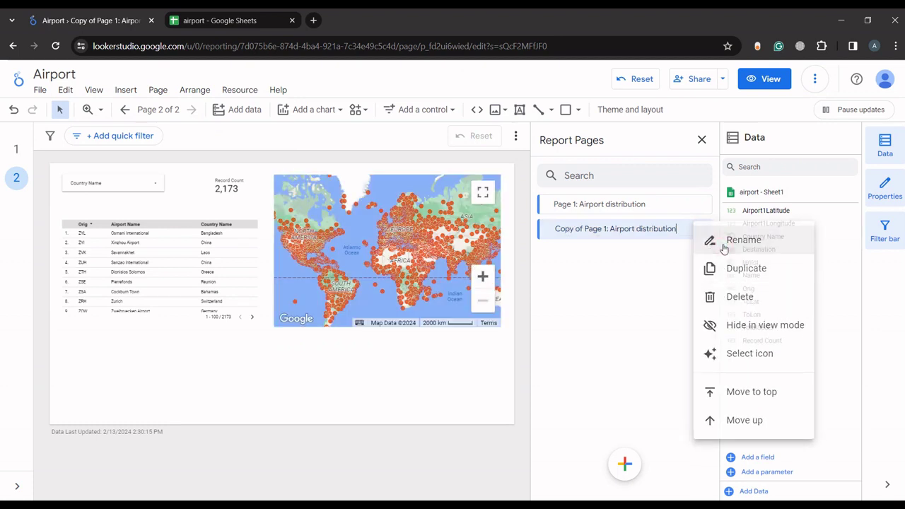
key("ctrl+a")
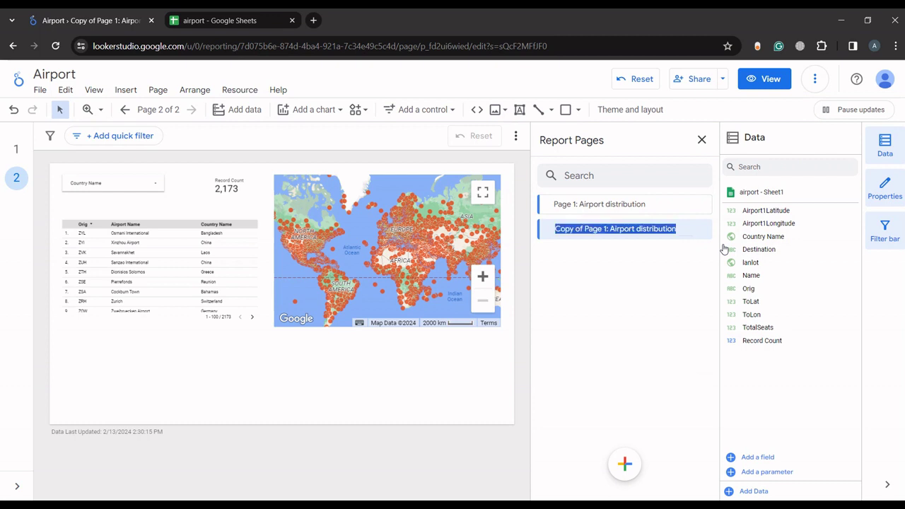
type("Page 2: A")
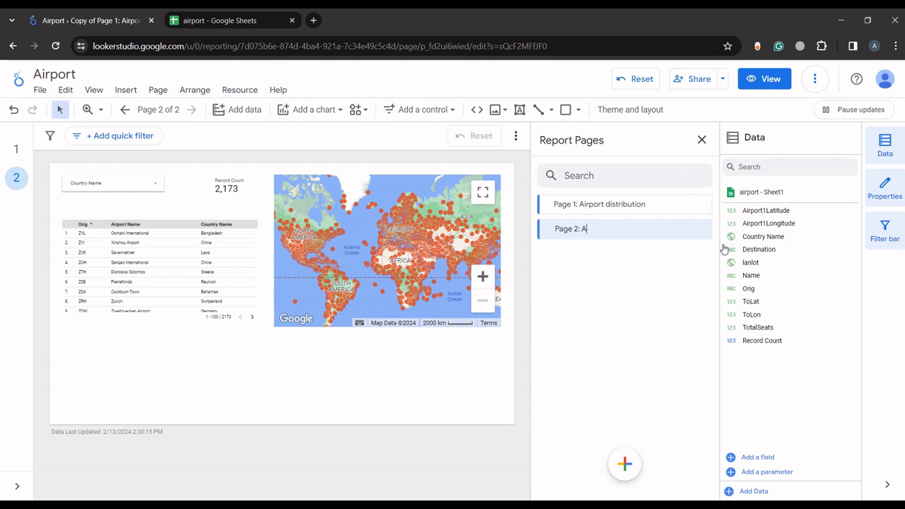
type("irport flow")
key("Return")
Compare the contents of the Airport distribution page with those of the Airport flow page
left_click(593, 206)
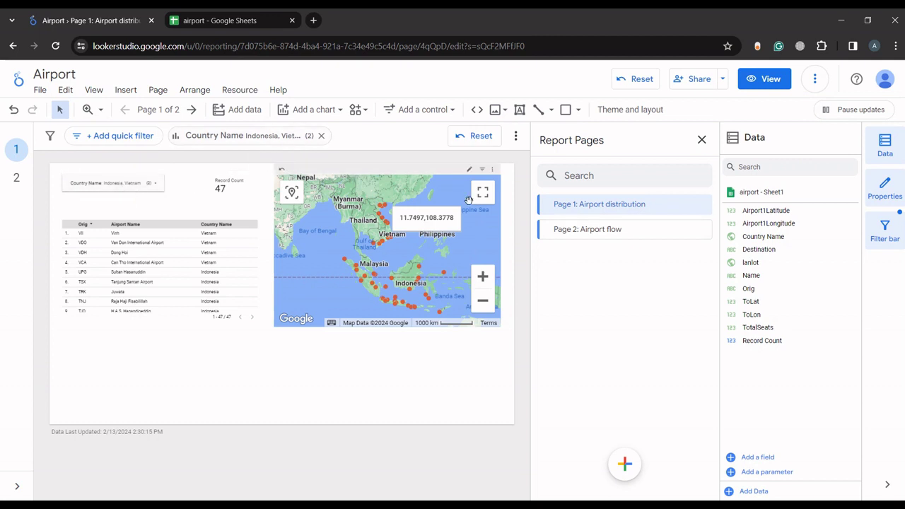
left_click(574, 232)
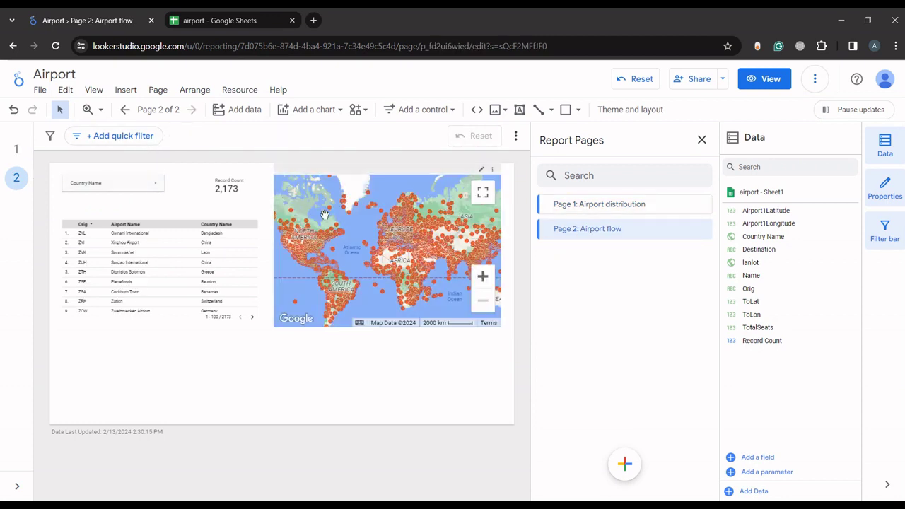
mouse_move(610, 462)
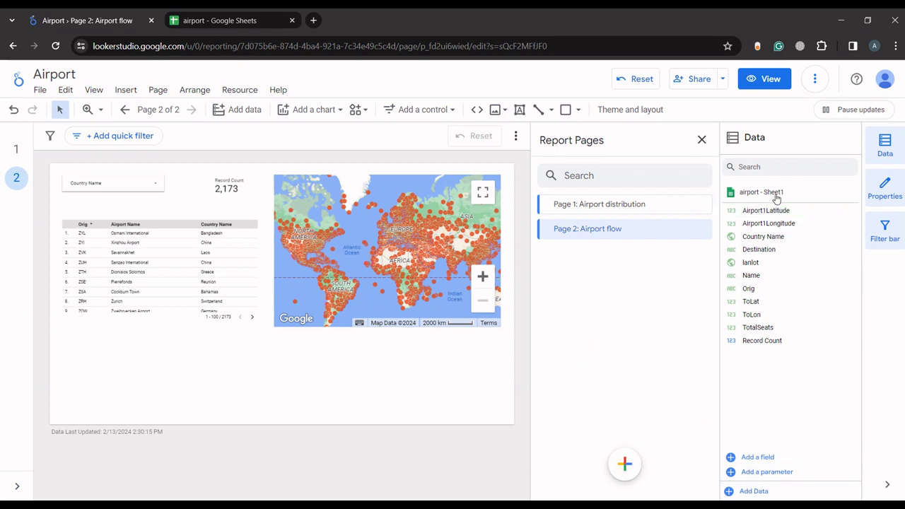
Add Sheet2 of the airport Google Sheets spreadsheet to the report as a data source
left_click(753, 491)
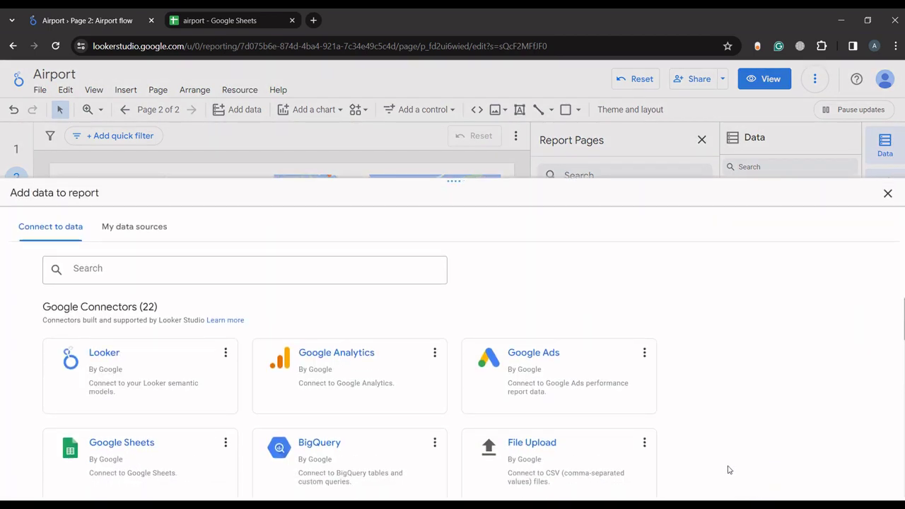
left_click(154, 442)
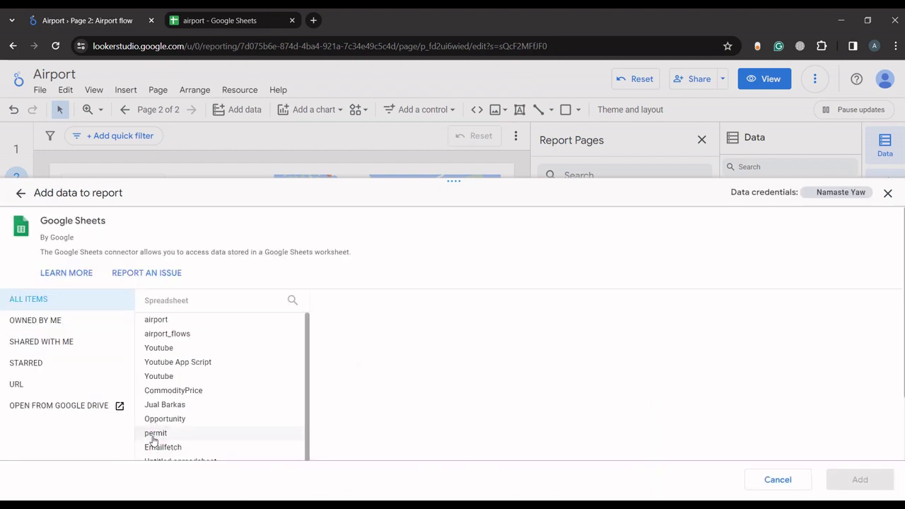
left_click(179, 322)
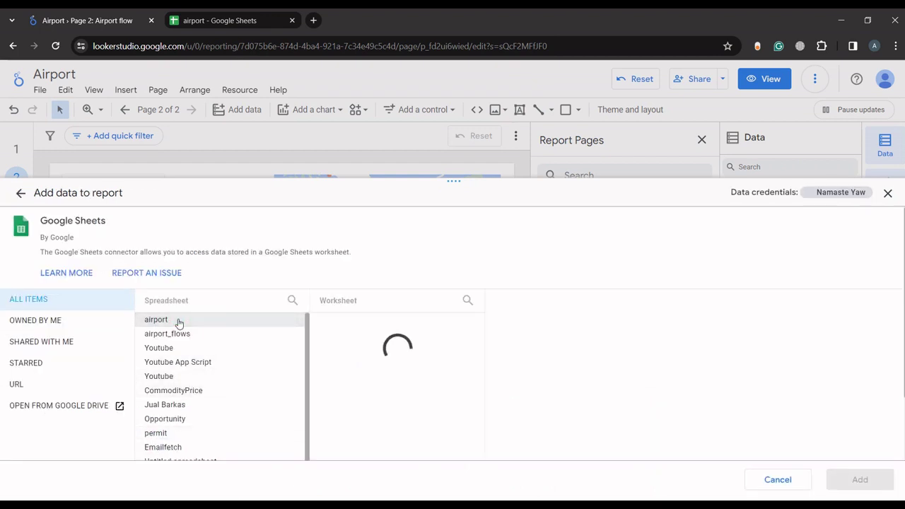
left_click(330, 341)
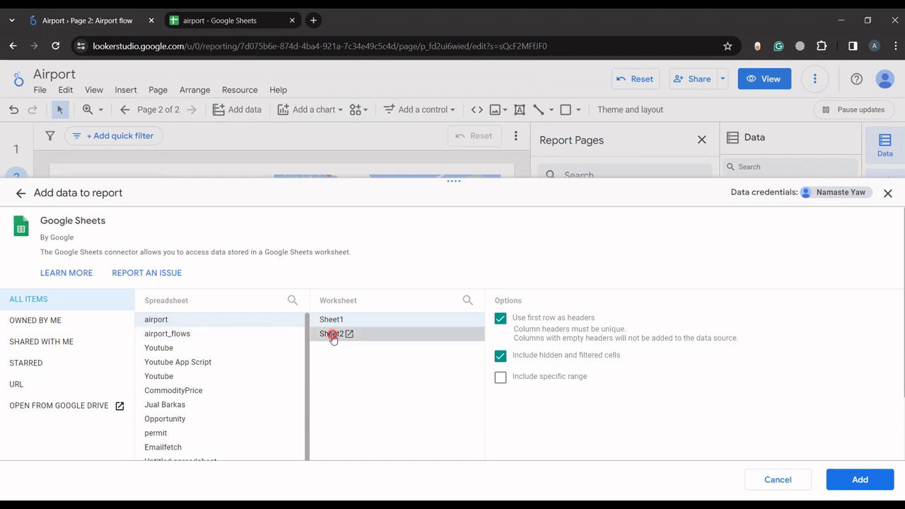
left_click(843, 483)
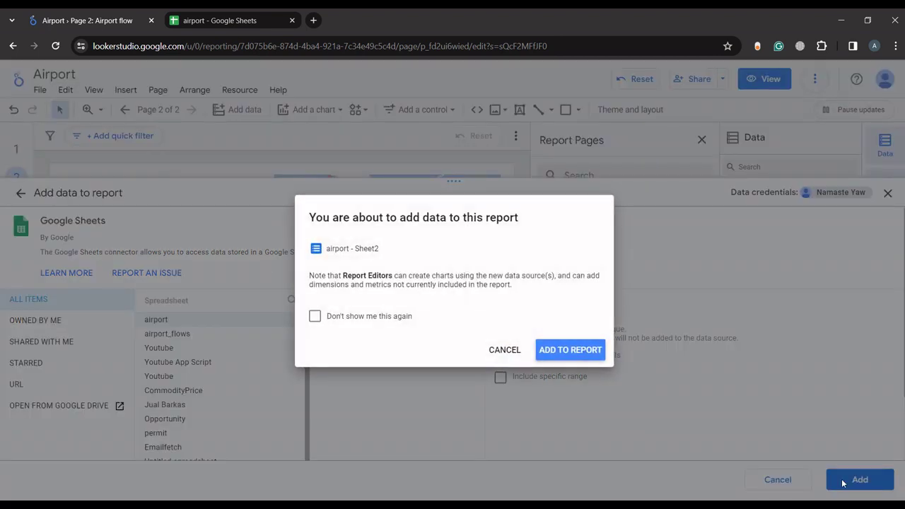
left_click(558, 354)
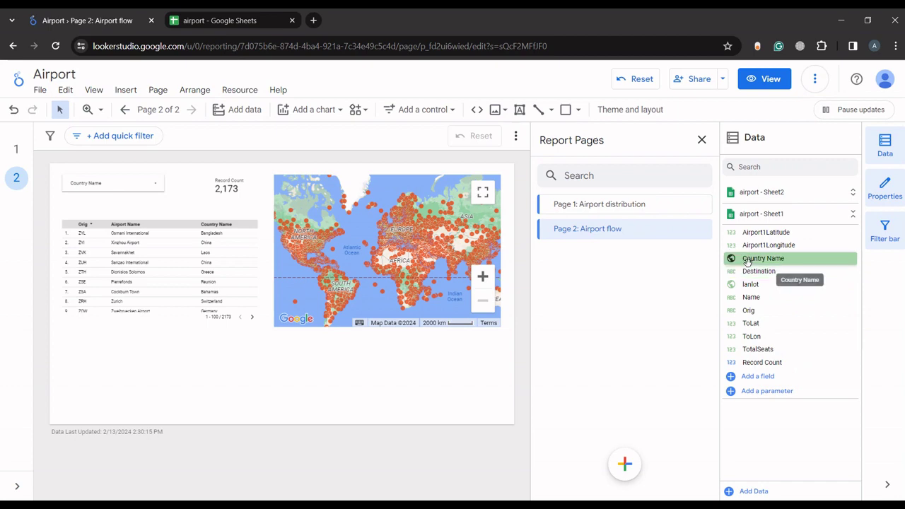
Open the lanlot calculated field of airport - Sheet1 and copy its whole CONCAT formula
left_click(732, 290)
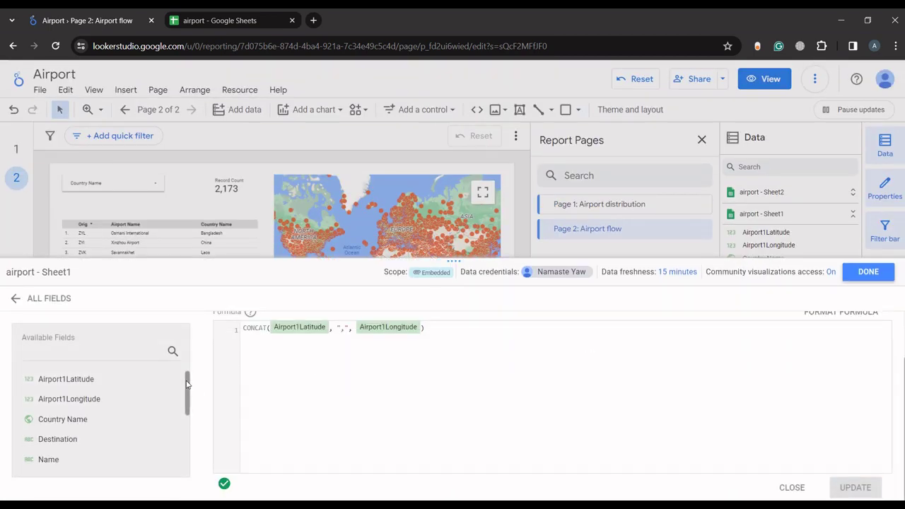
left_click_drag(446, 328, 232, 334)
key("ctrl+c")
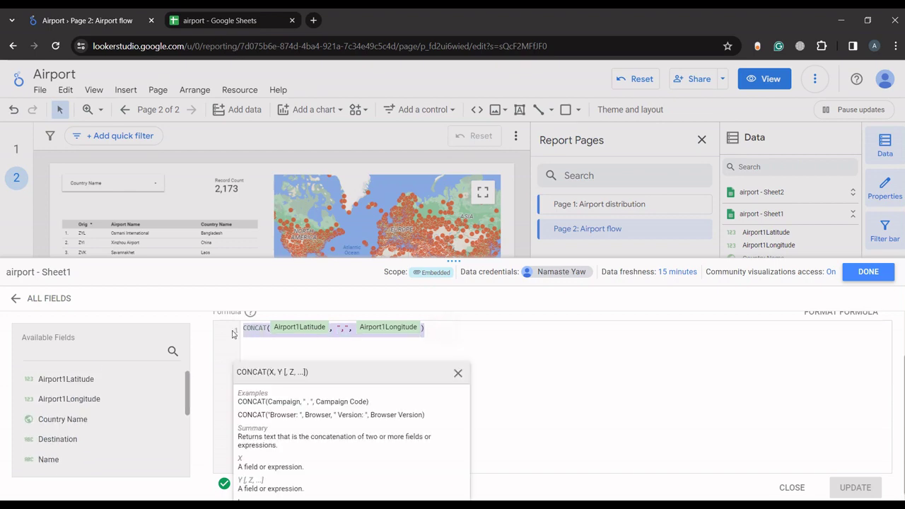
Check the latitude and longitude columns in the spreadsheet's Sheet1, and close the lanlot field editor in the report
left_click(234, 28)
left_click(99, 491)
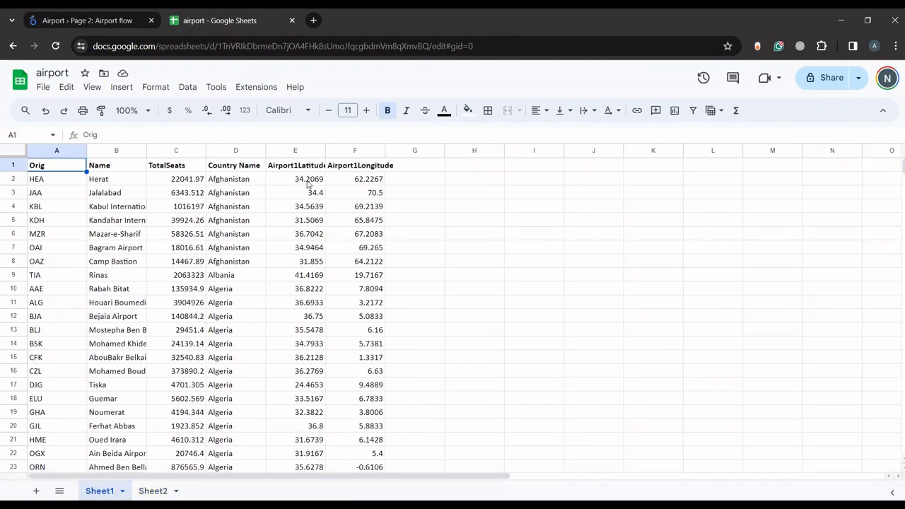
left_click(356, 179)
left_click(91, 20)
left_click(277, 335)
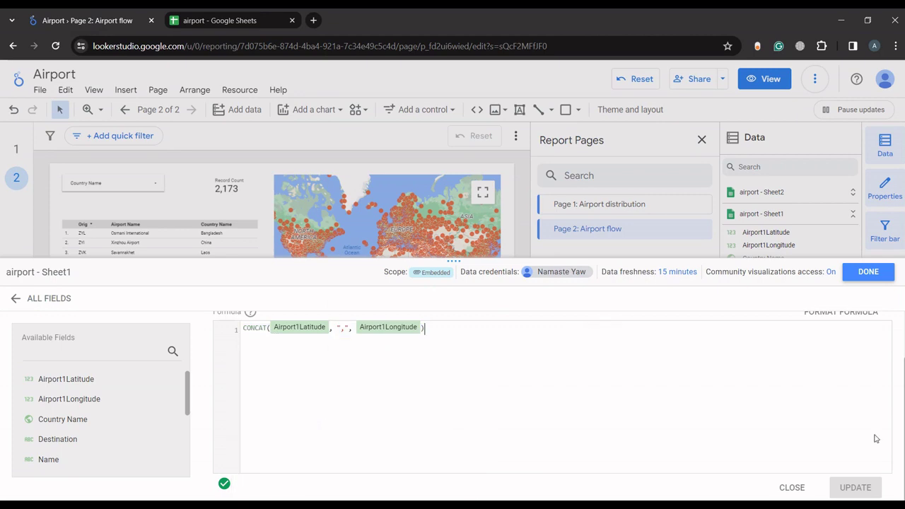
left_click(804, 488)
left_click(856, 275)
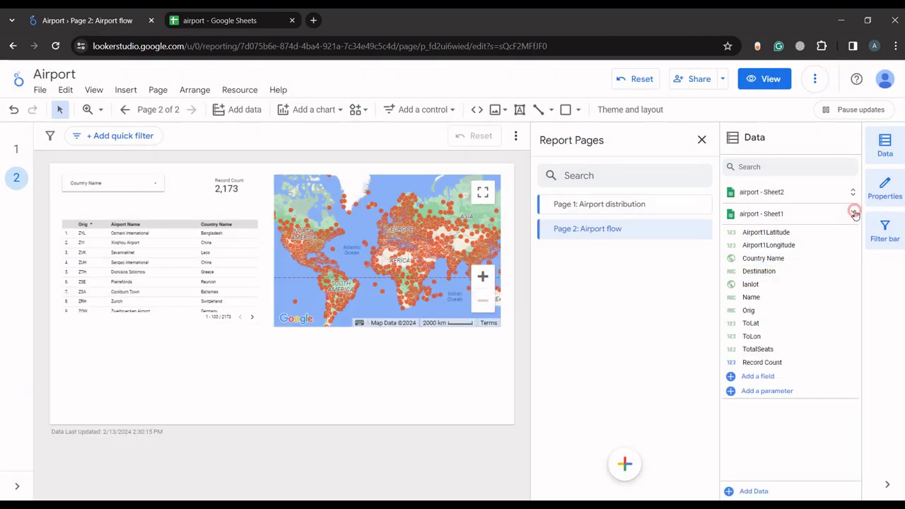
Start a calculated field on the airport - Sheet2 source, with Airport_origin as both field name and field ID
left_click(852, 212)
left_click(852, 197)
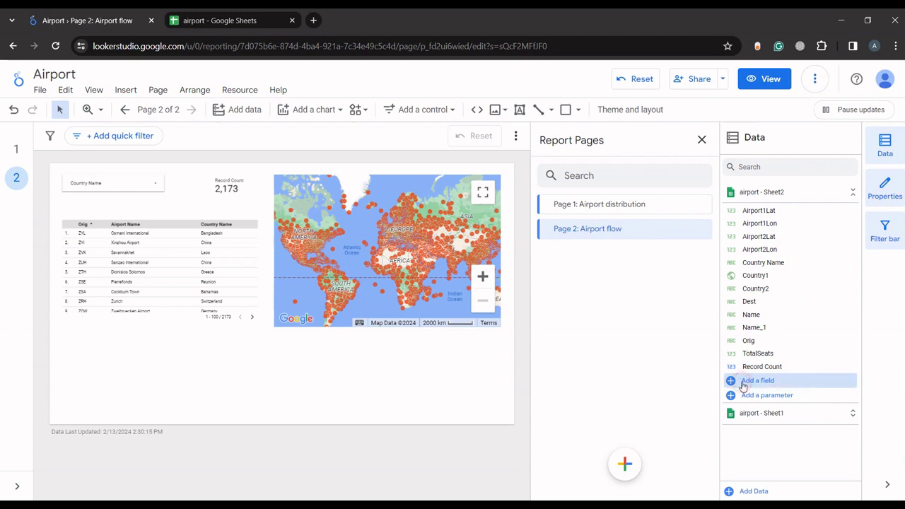
left_click(744, 382)
left_click(753, 409)
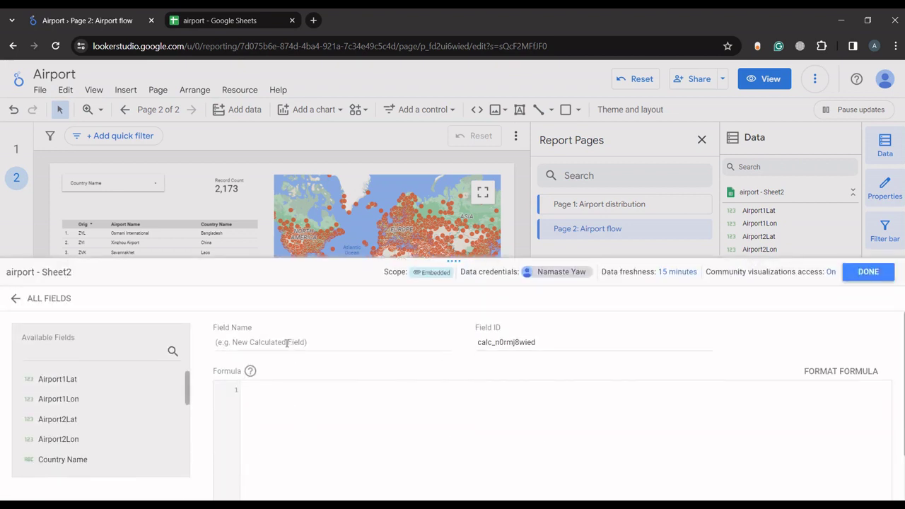
left_click(287, 342)
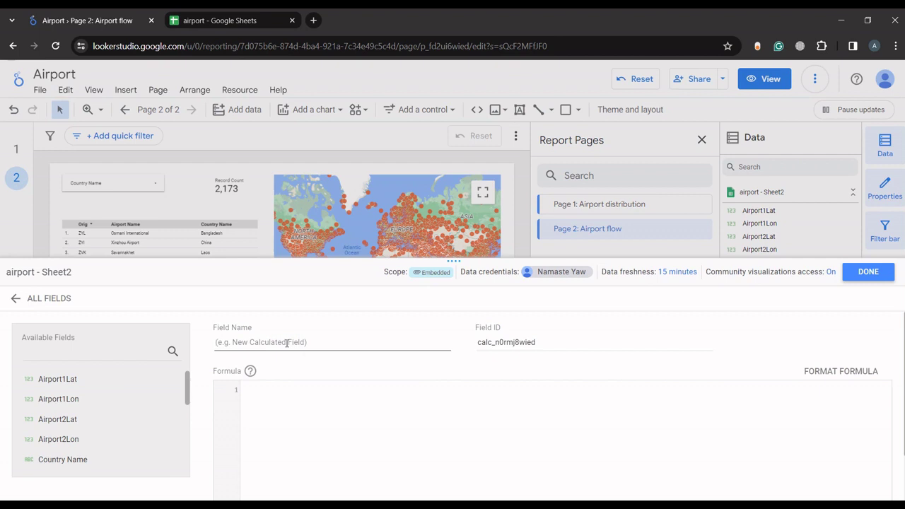
type("A")
key("BackSpace")
type("Airport_origin")
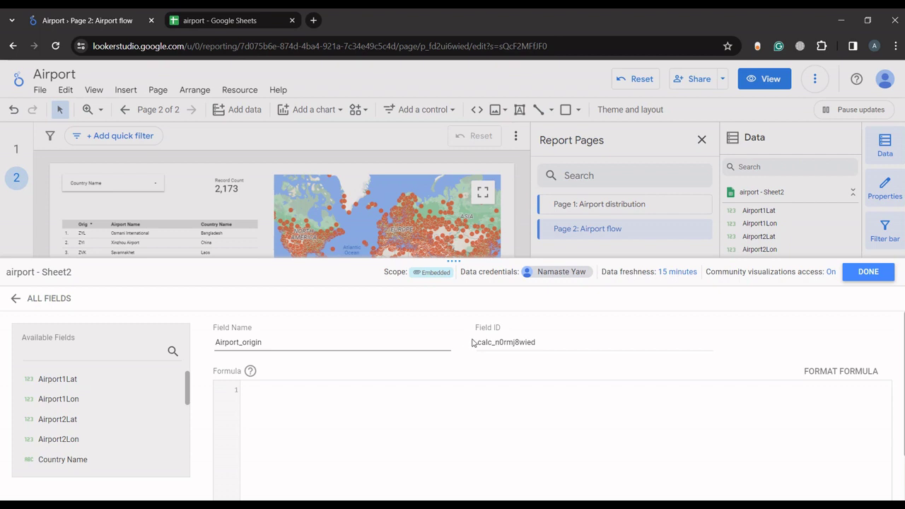
left_click(473, 343)
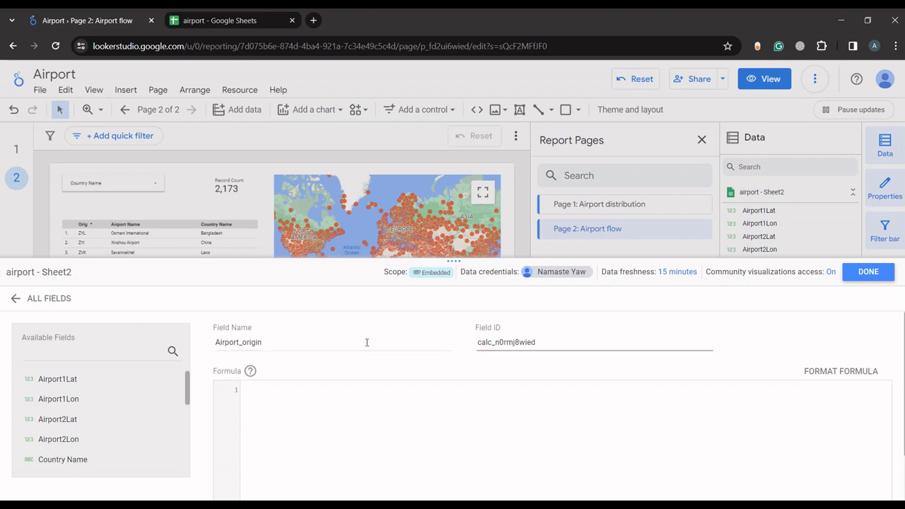
key("ctrl+a")
type("A")
Paste the copied formula into Airport_origin and adapt it to CONCAT(Airport1Lat, ",", Airport1Lon)
left_click(253, 404)
key("ctrl+v")
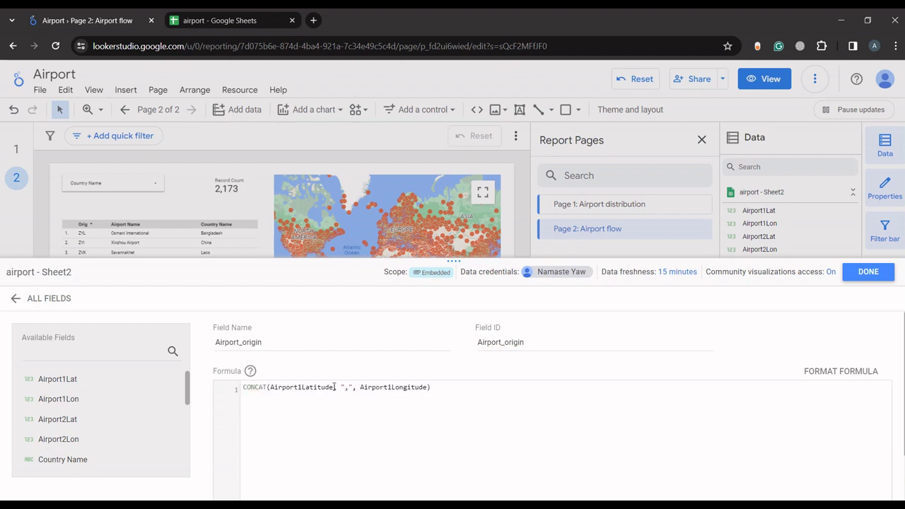
left_click_drag(334, 386, 305, 388)
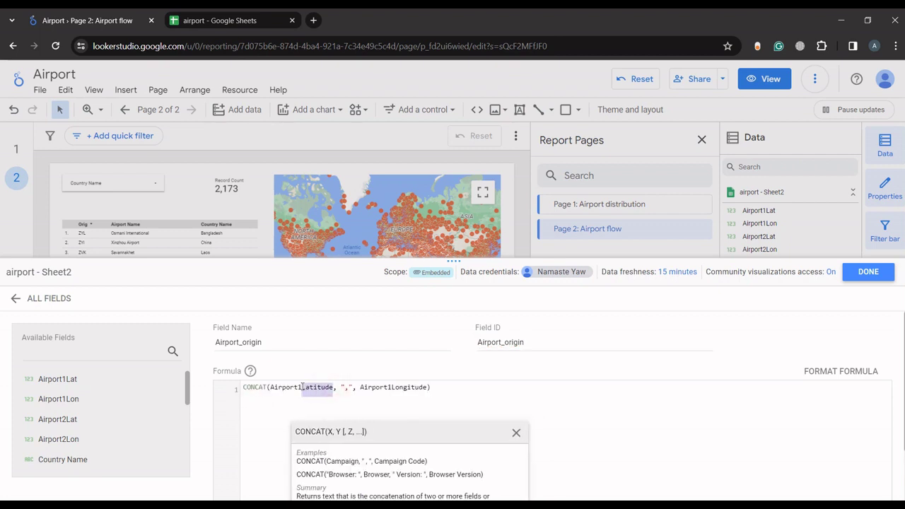
type("at")
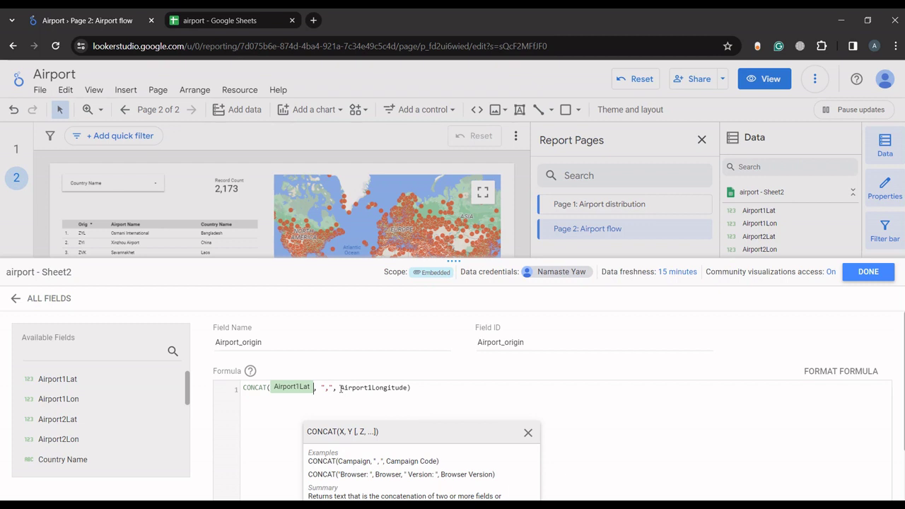
left_click(341, 388)
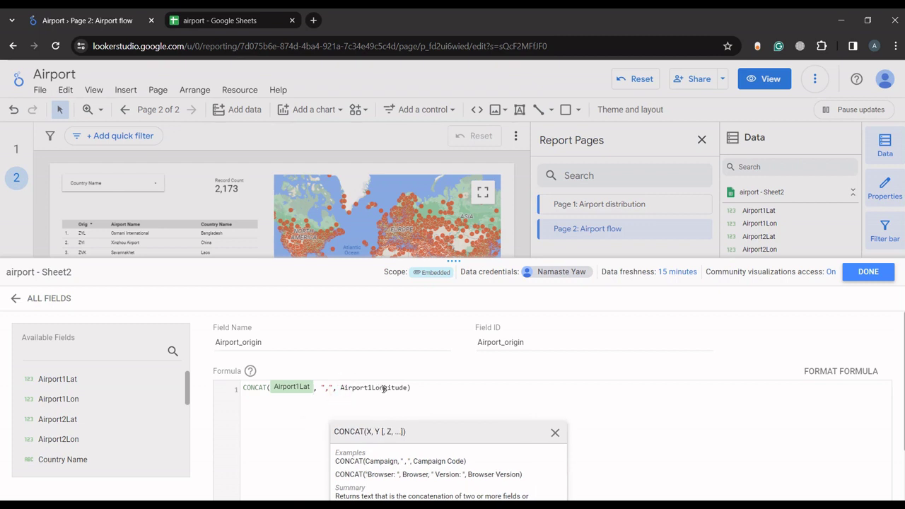
left_click_drag(384, 388, 409, 388)
key("BackSpace")
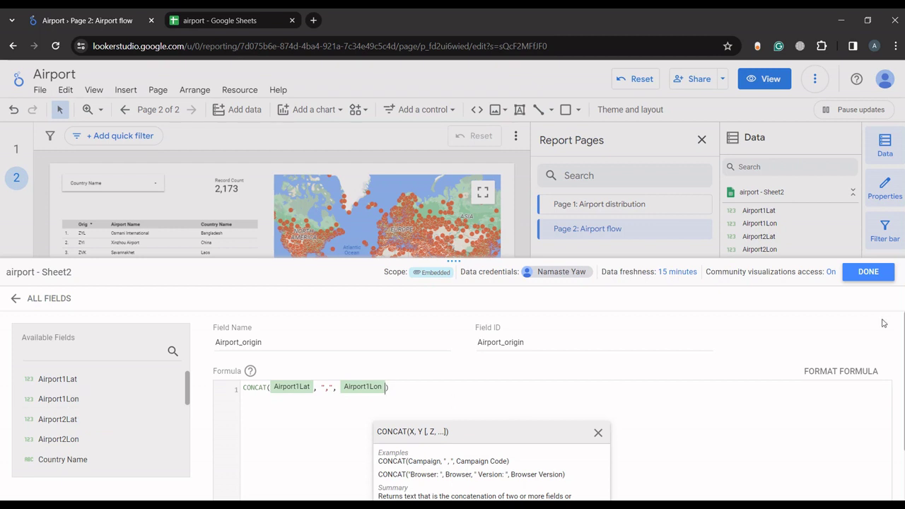
Save the Airport_origin calculated field and close the field editor
scroll(855, 481, "down", 1)
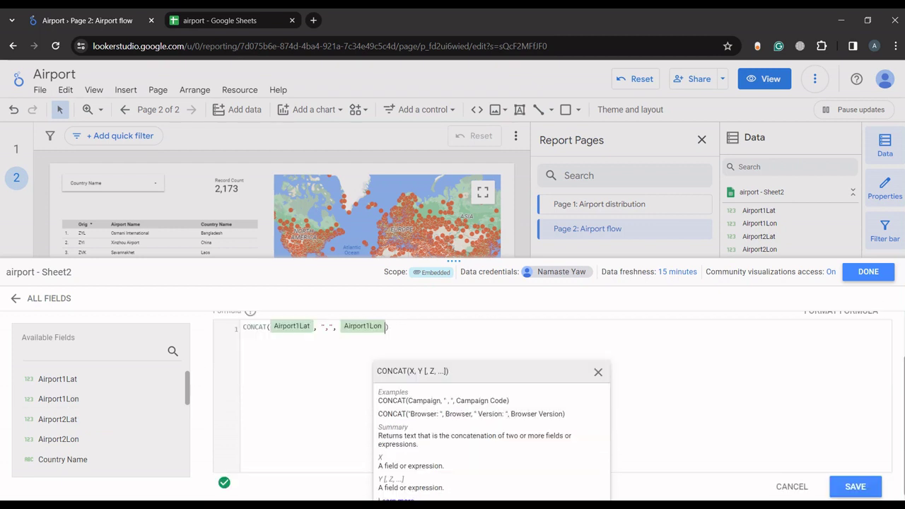
left_click(856, 479)
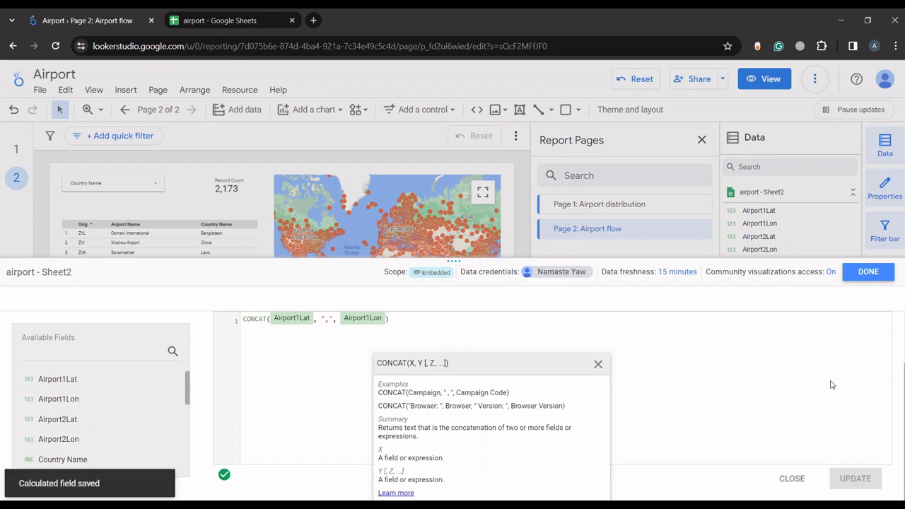
left_click(597, 363)
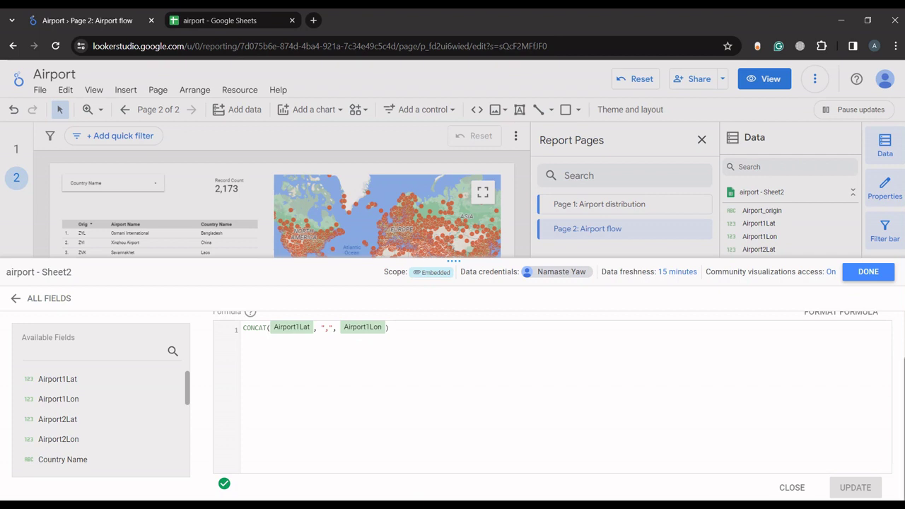
scroll(898, 322, "up", 2)
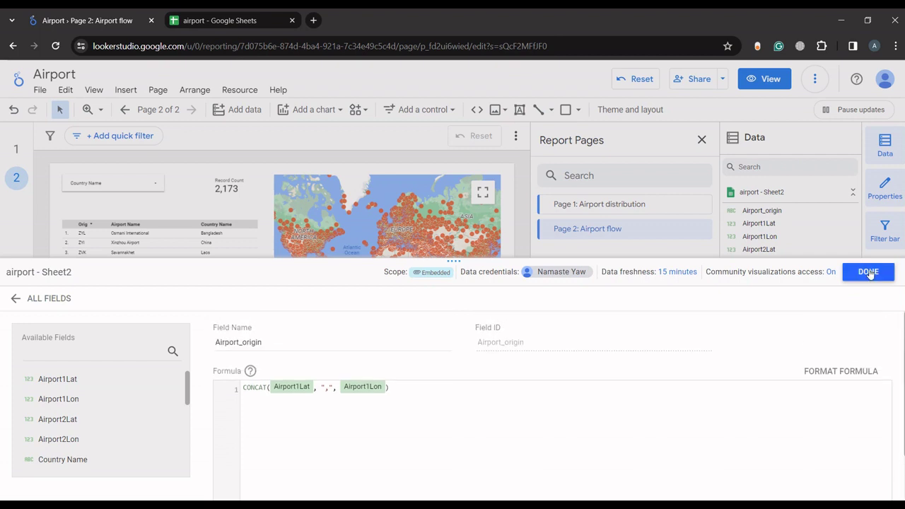
left_click(869, 273)
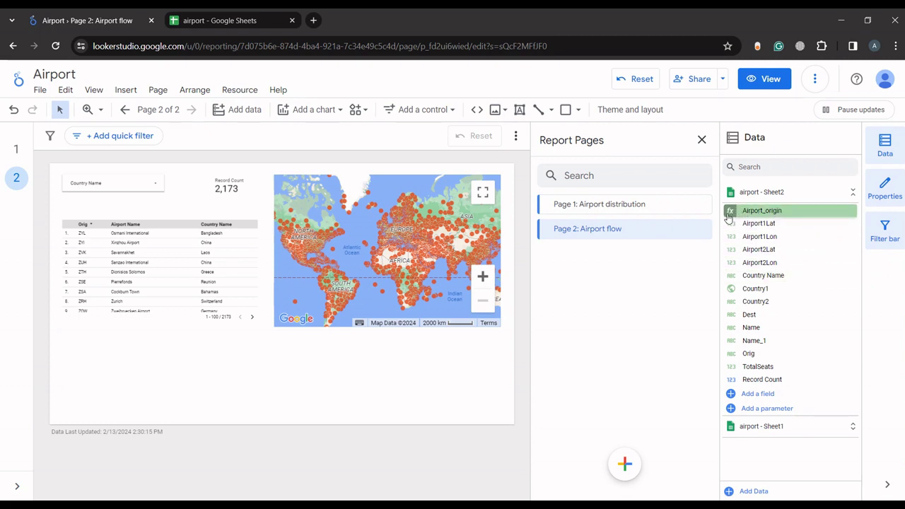
Start another calculated field on airport - Sheet2 and paste the copied CONCAT coordinate formula into it
left_click(757, 394)
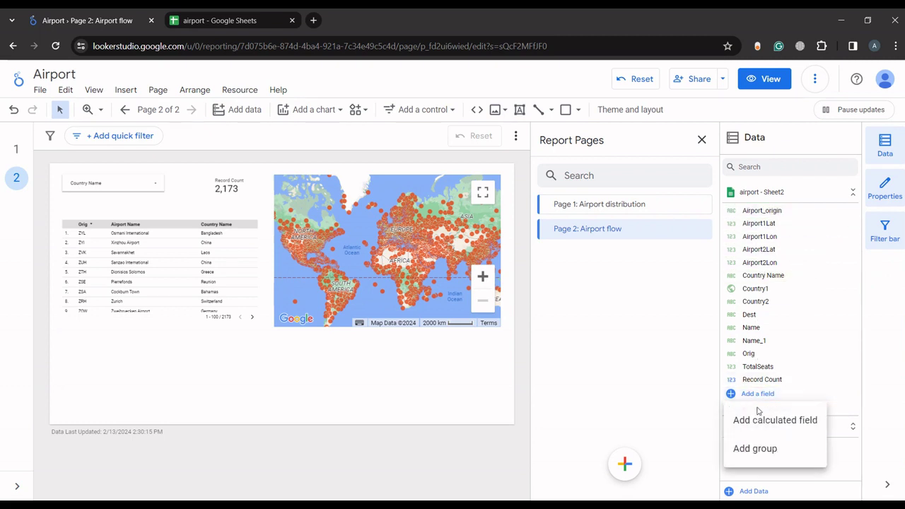
left_click(758, 420)
left_click(292, 396)
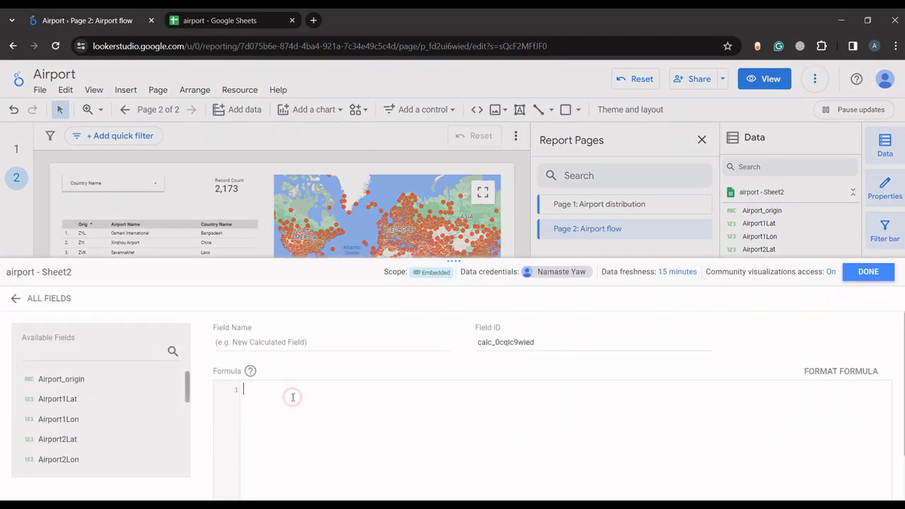
type("CONCAT(Airport1Latitude,\",\", Airport1Longitude)")
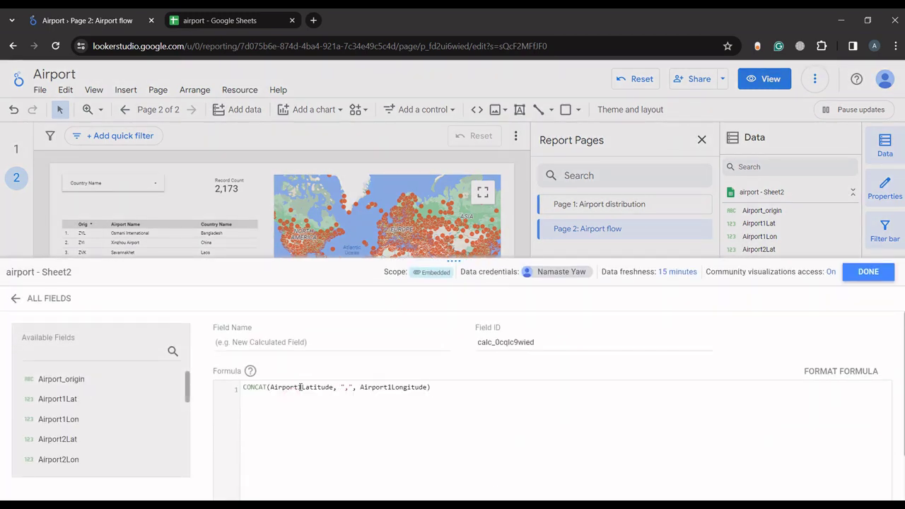
Replace Airport1Latitude with Airport2Lat in the new field's CONCAT formula
left_click(299, 388)
left_click(302, 387)
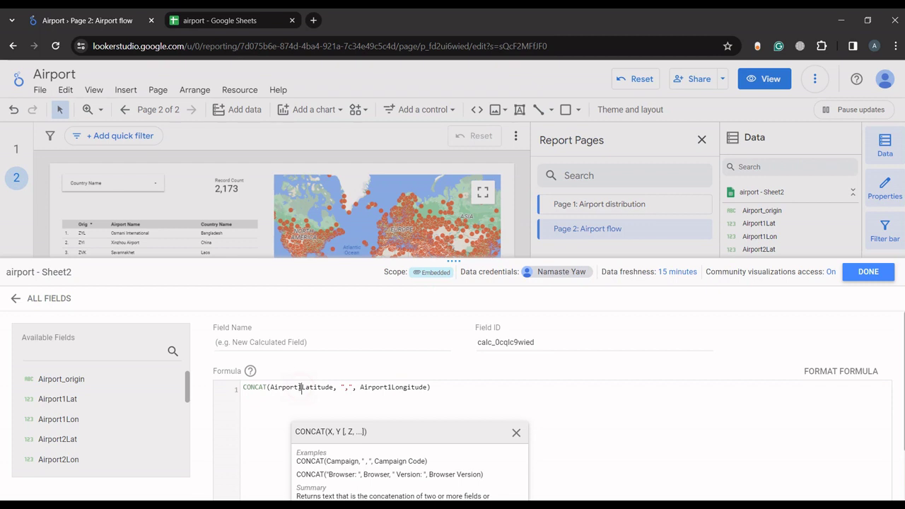
key("Right")
key("Right")
key("Right")
key("Right")
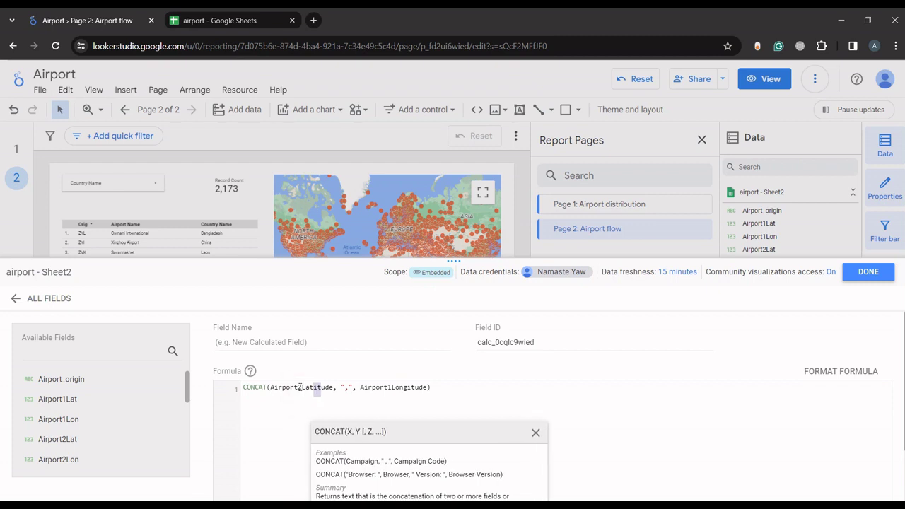
double_click(299, 388)
type("Airport2Lat")
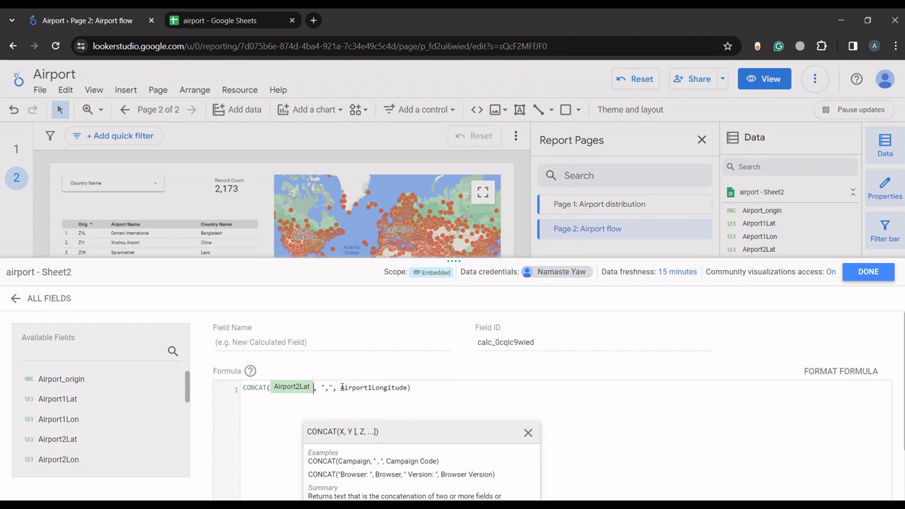
Replace Airport1Longitude with the available field Airport2Lon in the new field's CONCAT formula
left_click_drag(341, 387, 408, 387)
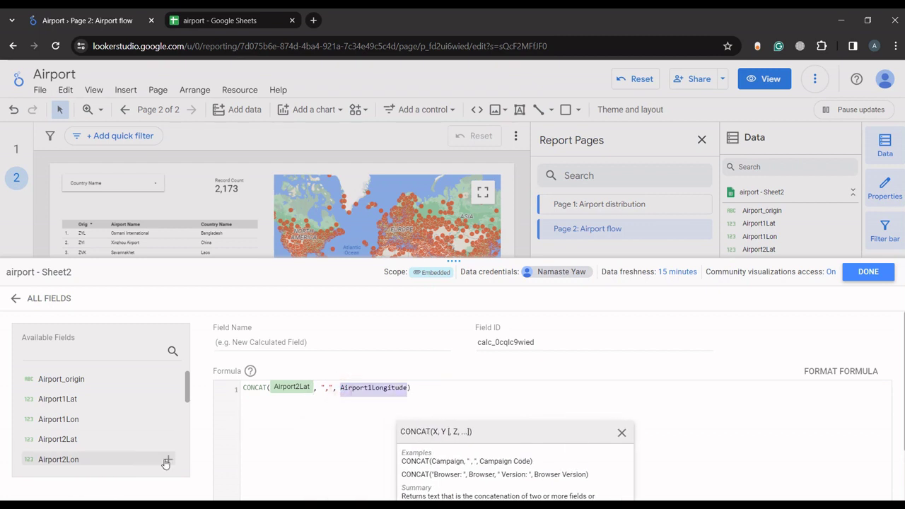
left_click(170, 461)
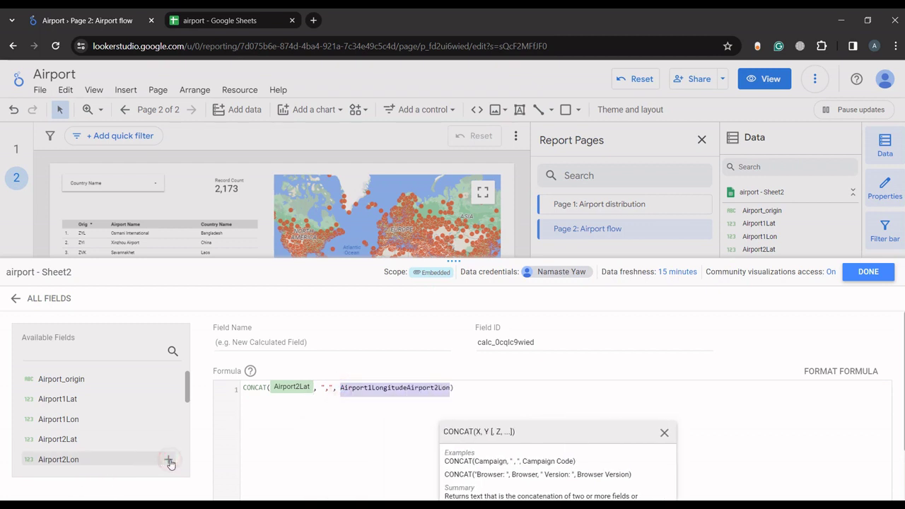
left_click(407, 388)
left_click_drag(407, 387, 342, 388)
key("BackSpace")
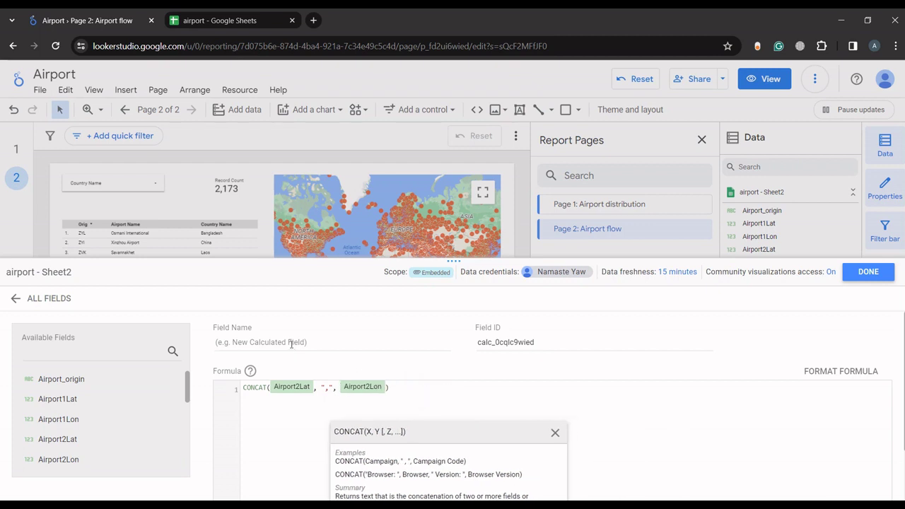
Name the new calculated field Airport_destination and set its field ID to Airport_destination
left_click(288, 341)
type("Airport_destination")
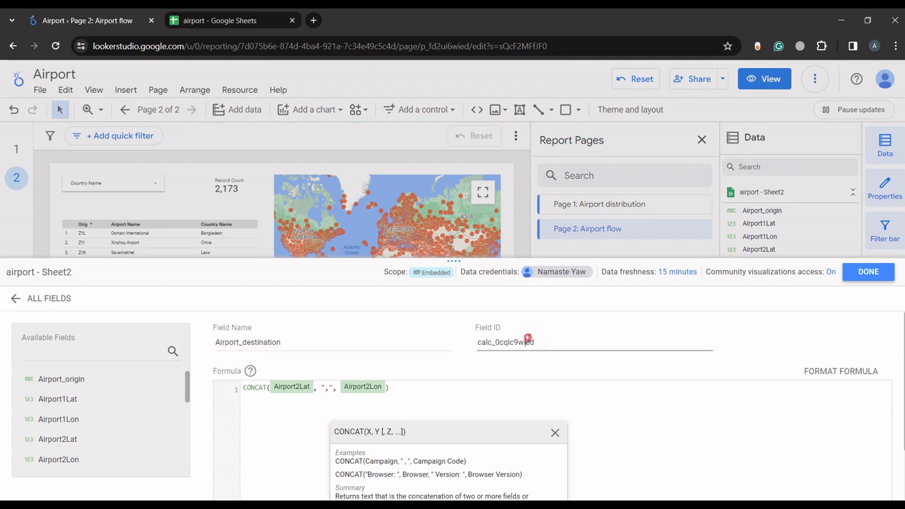
double_click(529, 339)
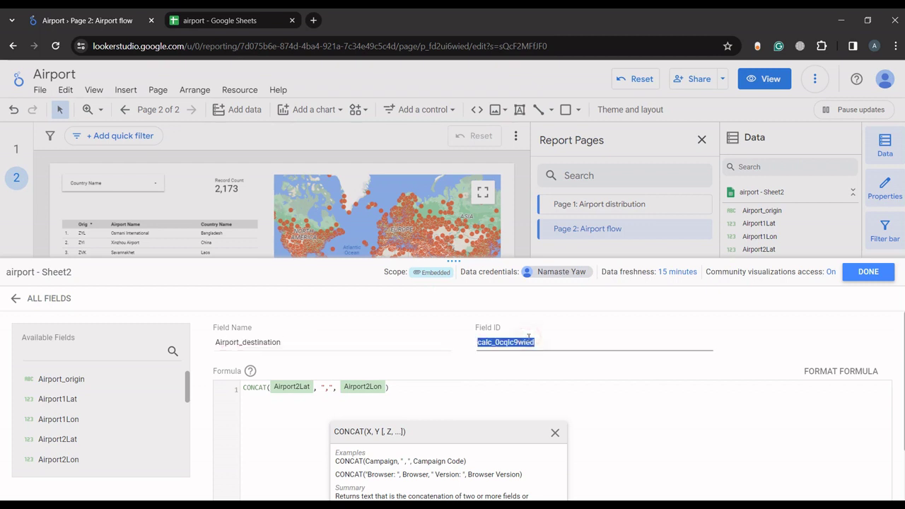
type("Airport_destination")
left_click(889, 363)
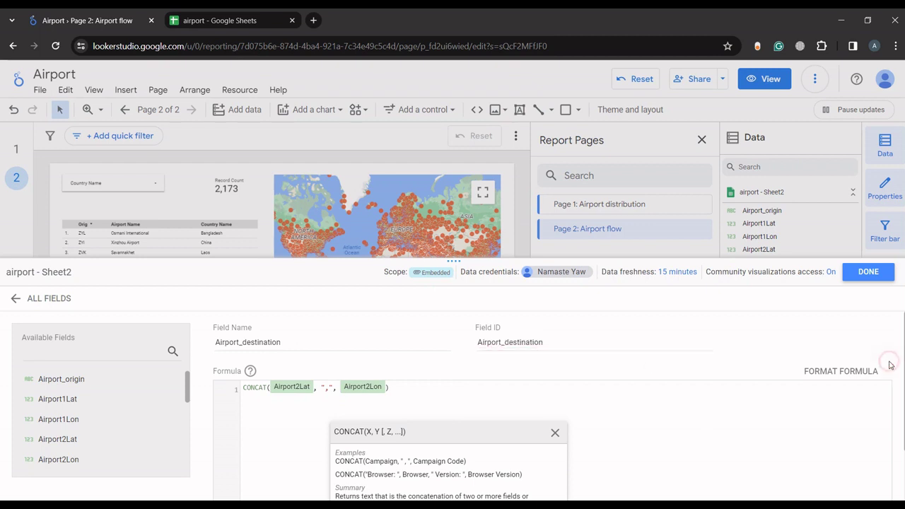
Save the Airport_destination calculated field and return to the list of all airport - Sheet2 fields
left_click(553, 431)
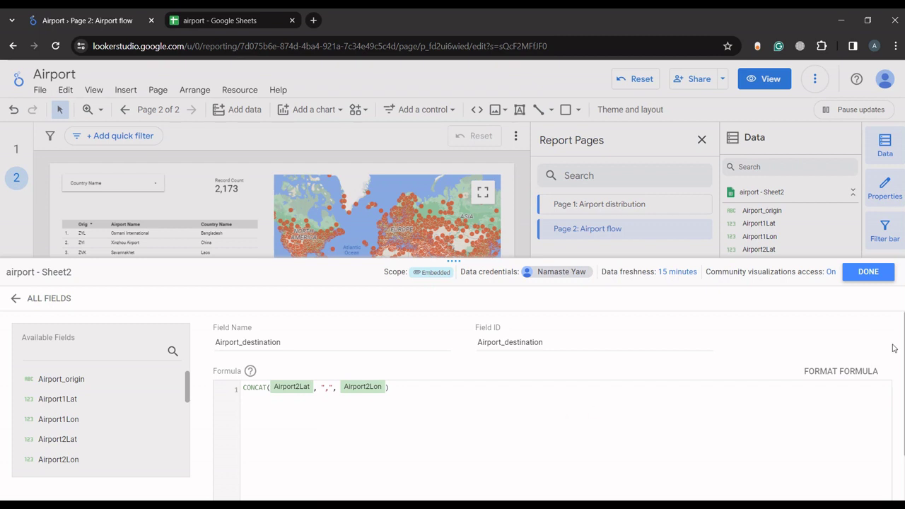
left_click_drag(903, 377, 903, 474)
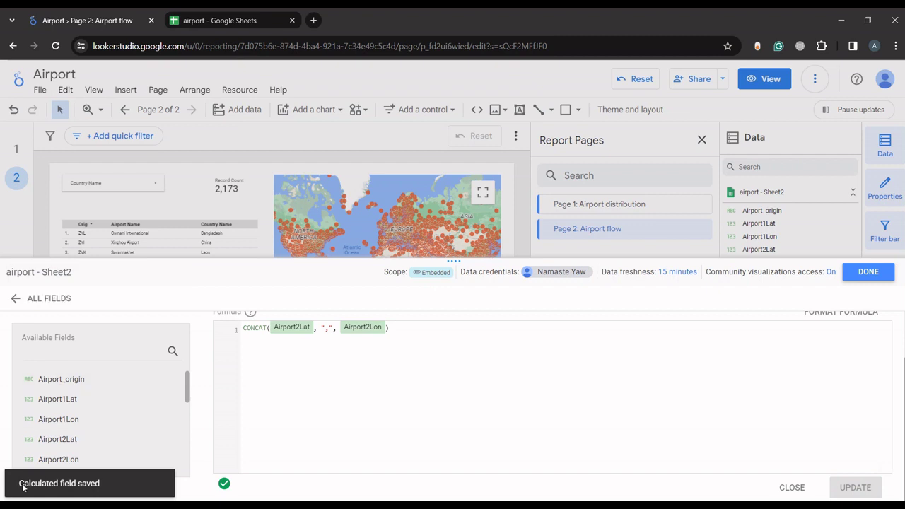
left_click(42, 298)
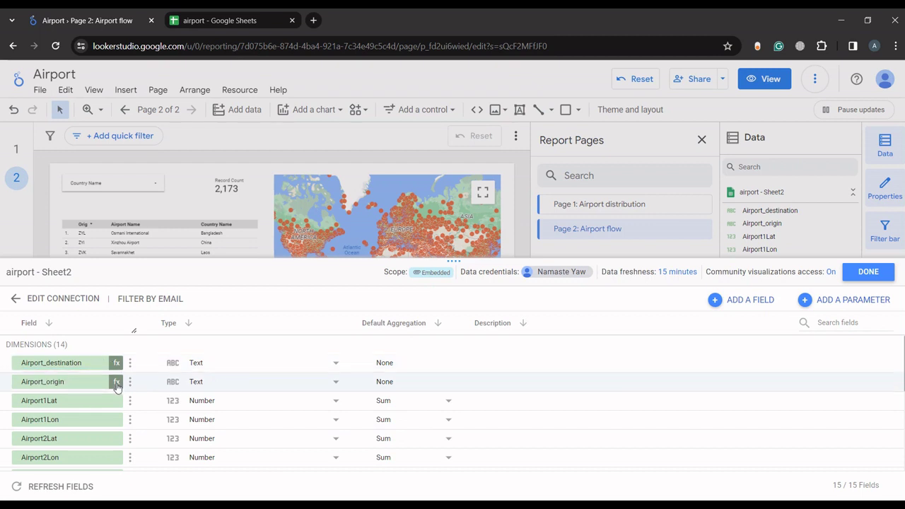
Change the Airport_destination field's type to the geo type Latitude, Longitude and accept the change
left_click(277, 367)
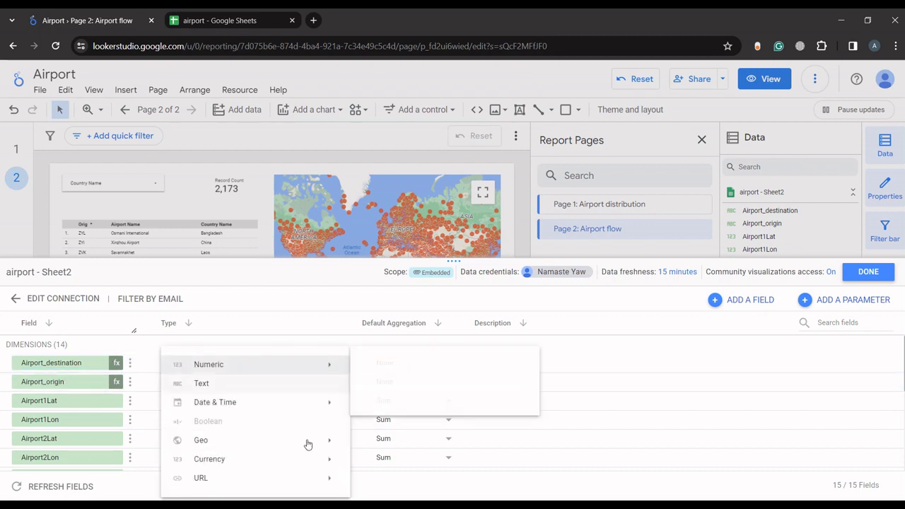
mouse_move(314, 446)
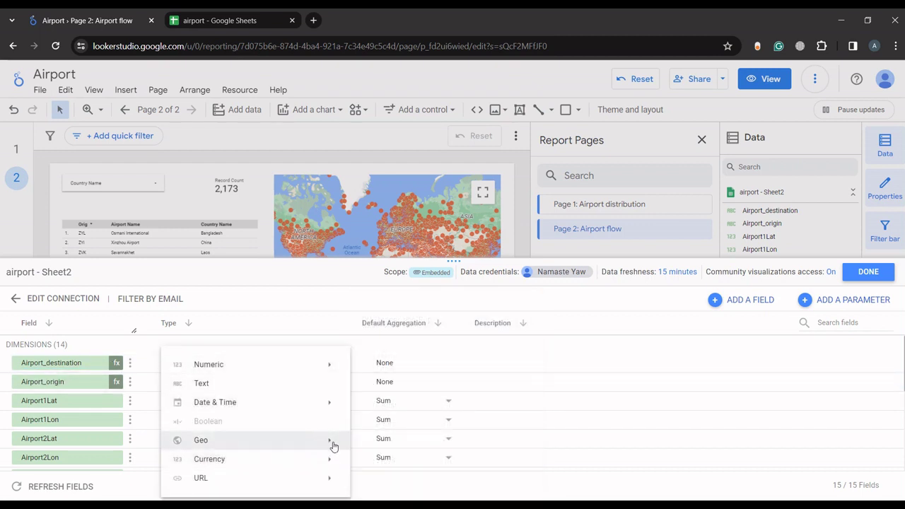
left_click(334, 444)
left_click(324, 444)
mouse_move(325, 461)
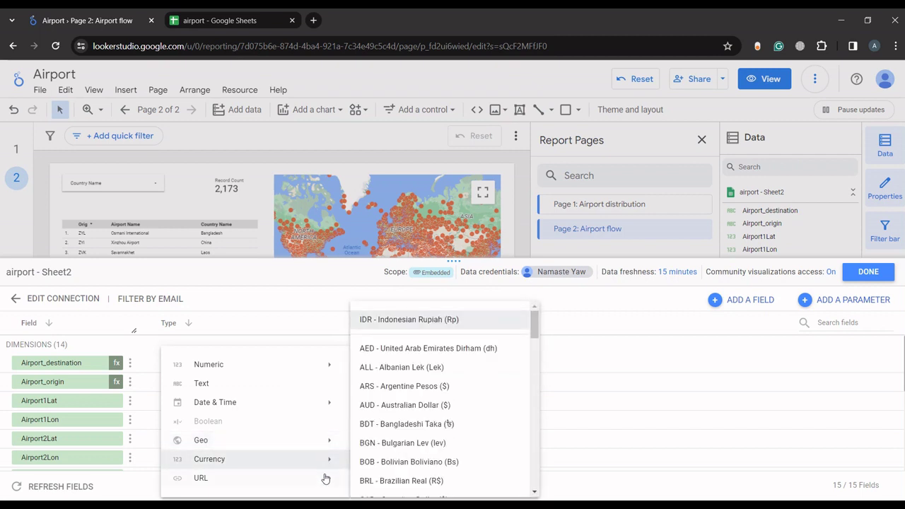
mouse_move(325, 482)
mouse_move(327, 444)
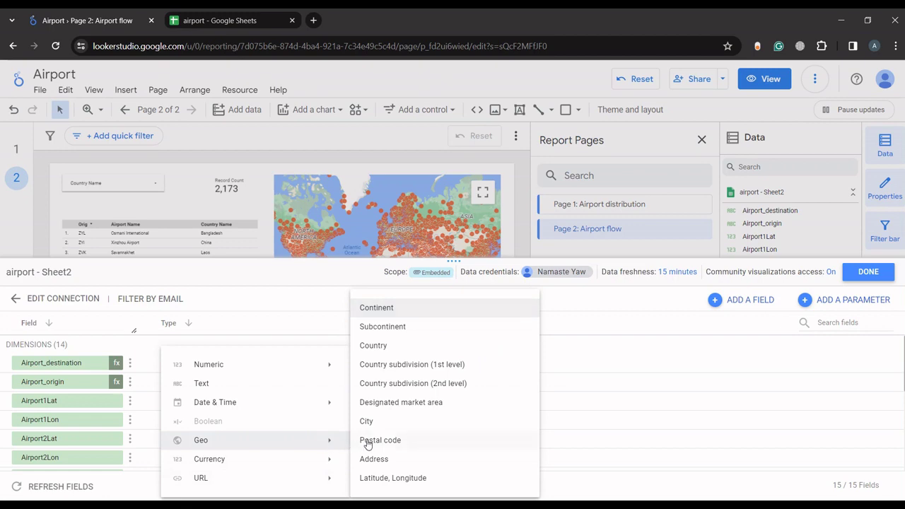
left_click(390, 479)
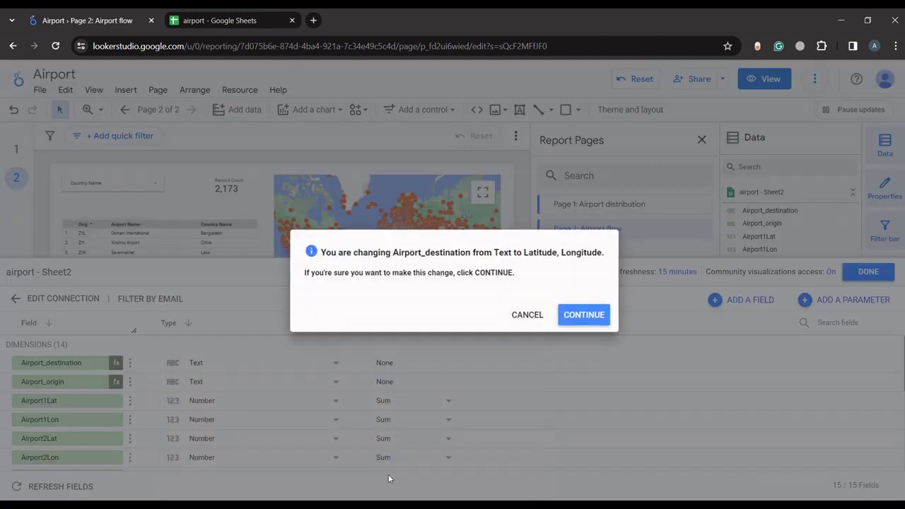
left_click(589, 320)
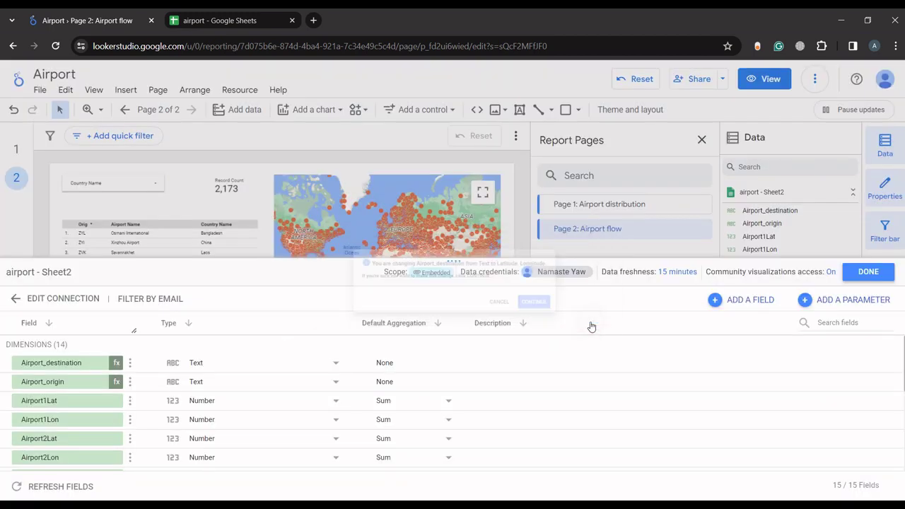
Change the Airport_origin field's type to the geo type Latitude, Longitude and close the data source editor
left_click(335, 386)
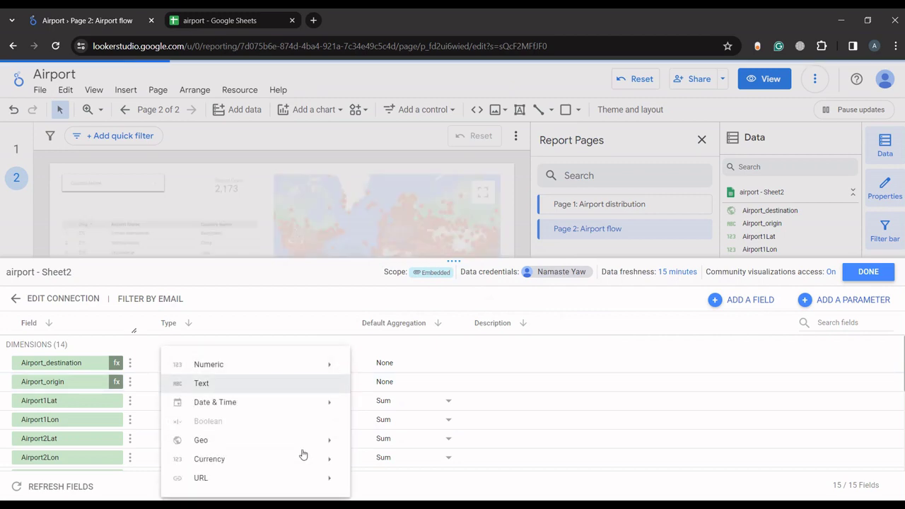
mouse_move(309, 439)
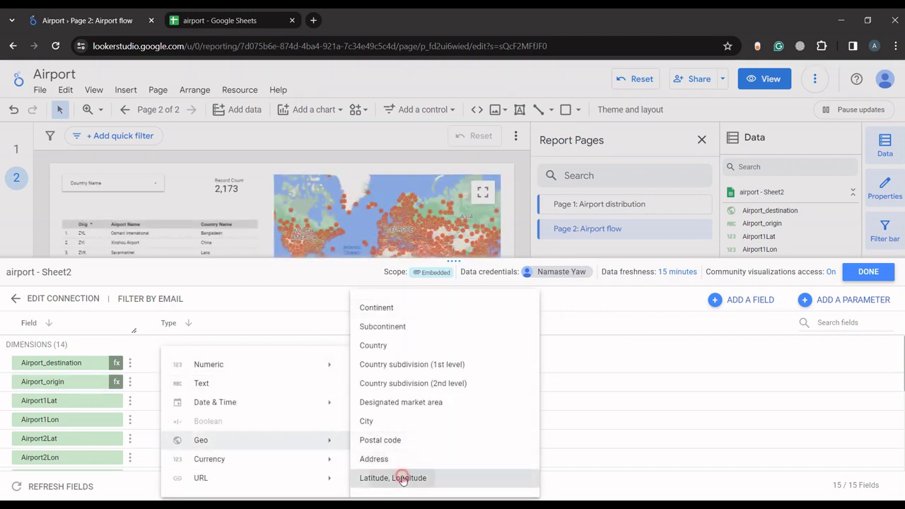
left_click(402, 478)
left_click(569, 322)
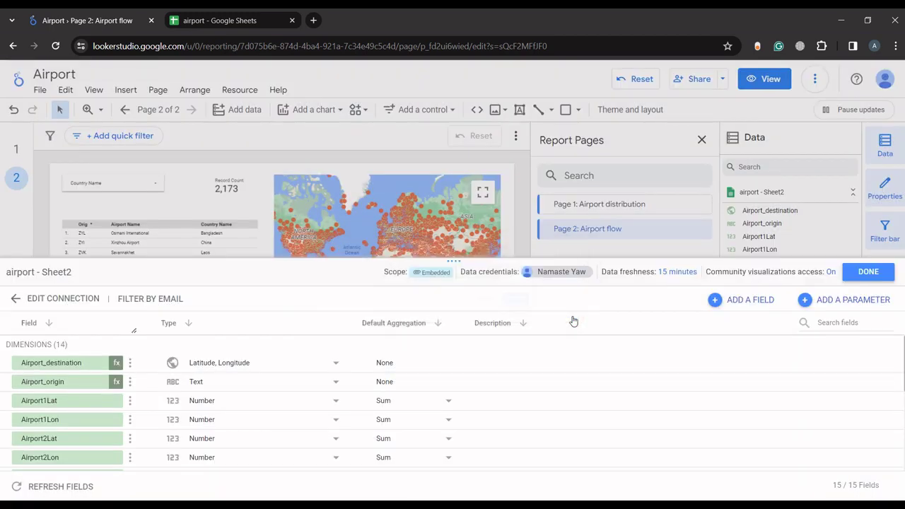
left_click(317, 388)
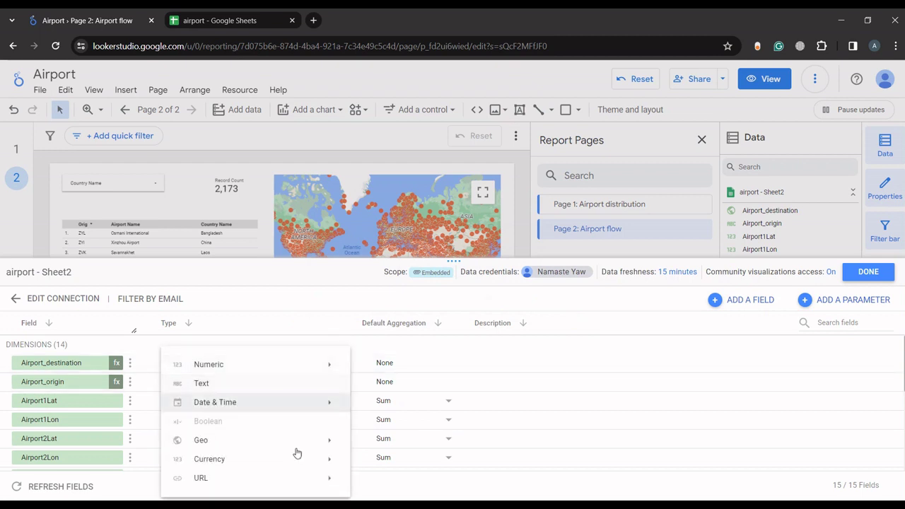
mouse_move(297, 445)
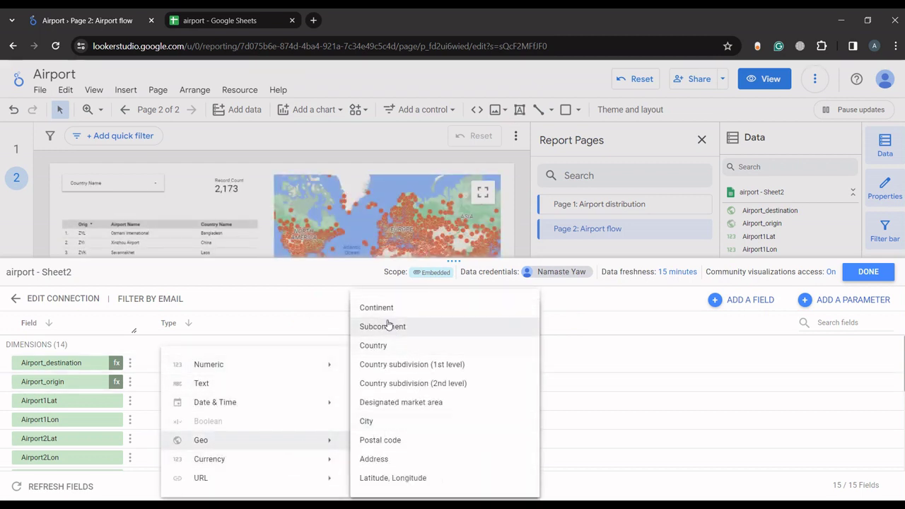
left_click(637, 318)
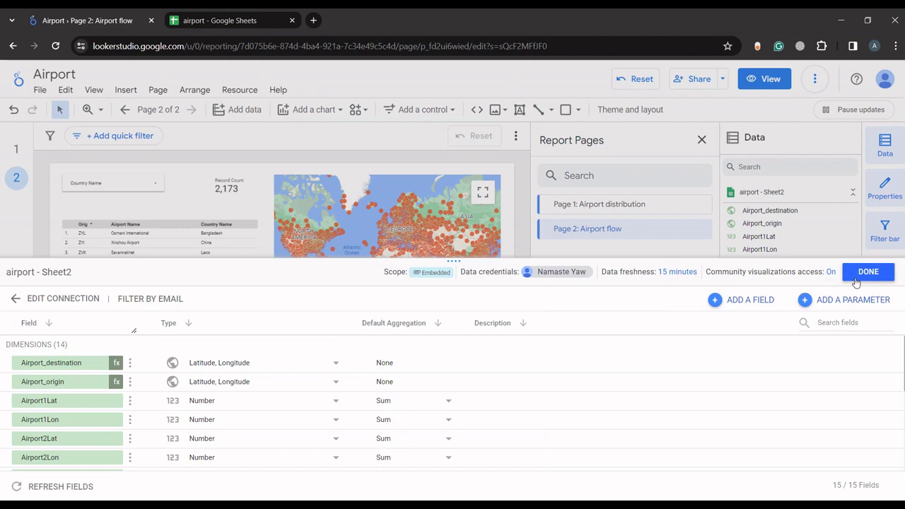
left_click(867, 272)
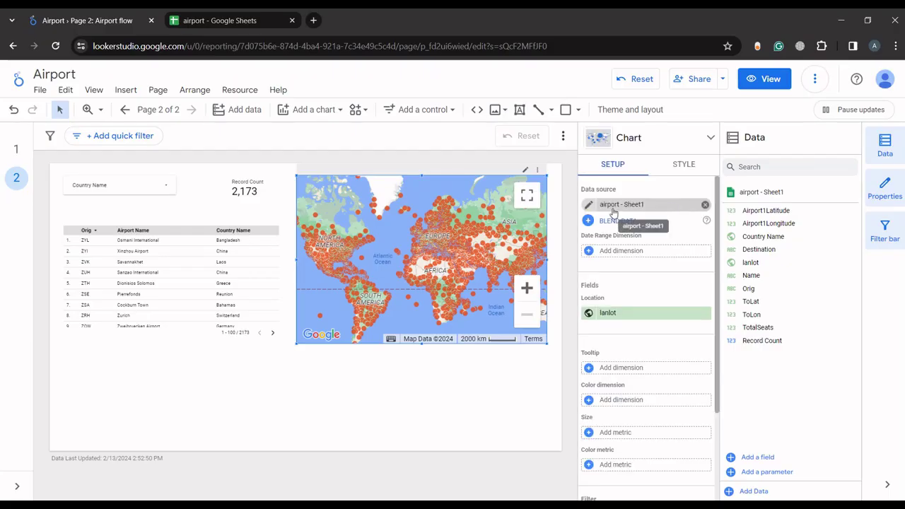
Switch the map's data source to airport - Sheet2 and change the chart type to a connection map
left_click(705, 205)
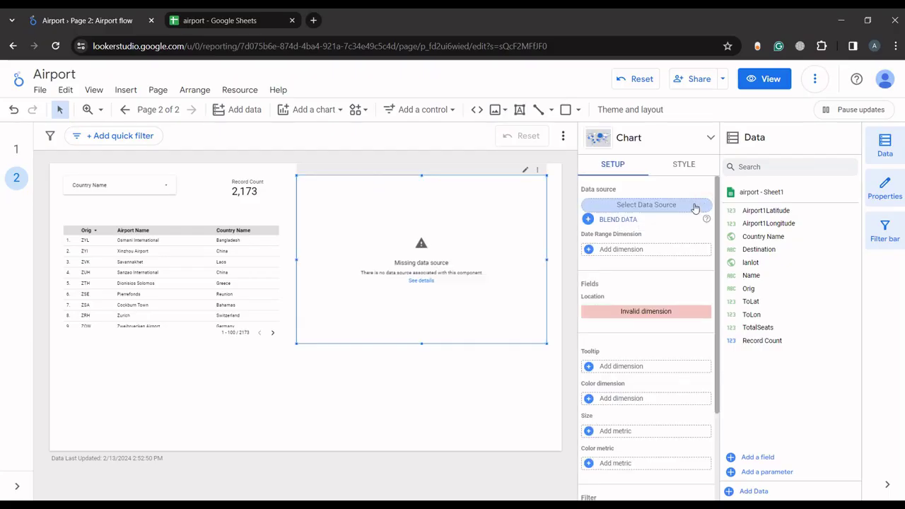
left_click(646, 205)
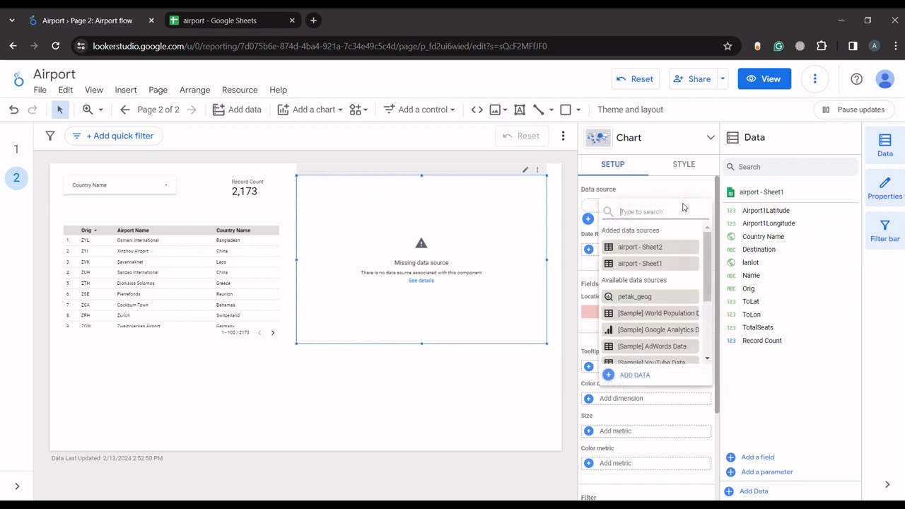
left_click(651, 252)
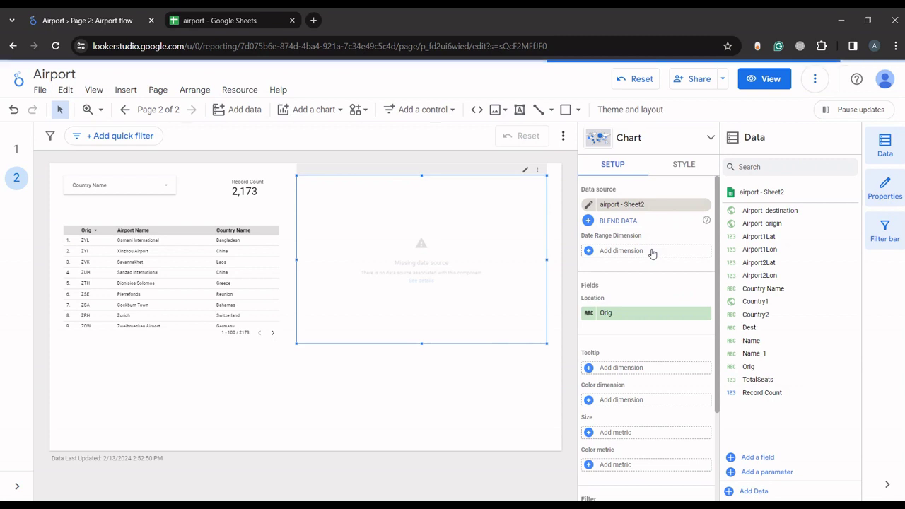
left_click(711, 138)
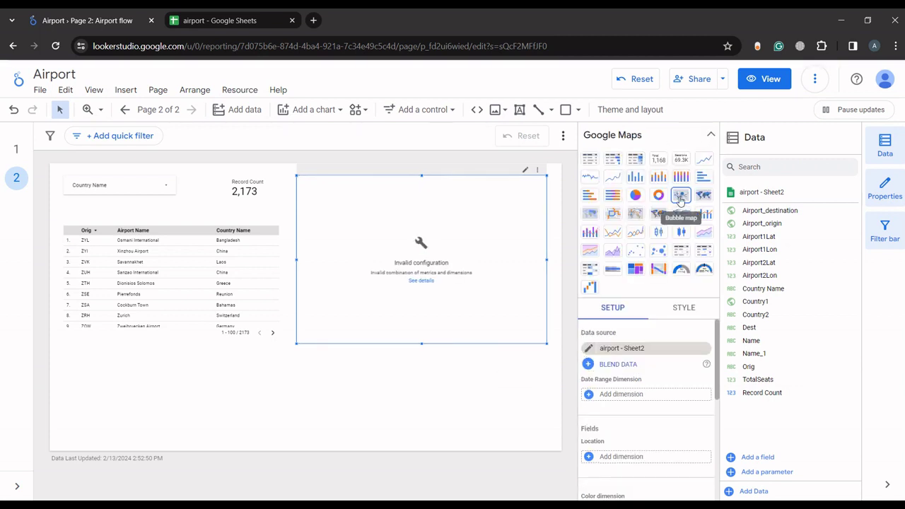
left_click(634, 219)
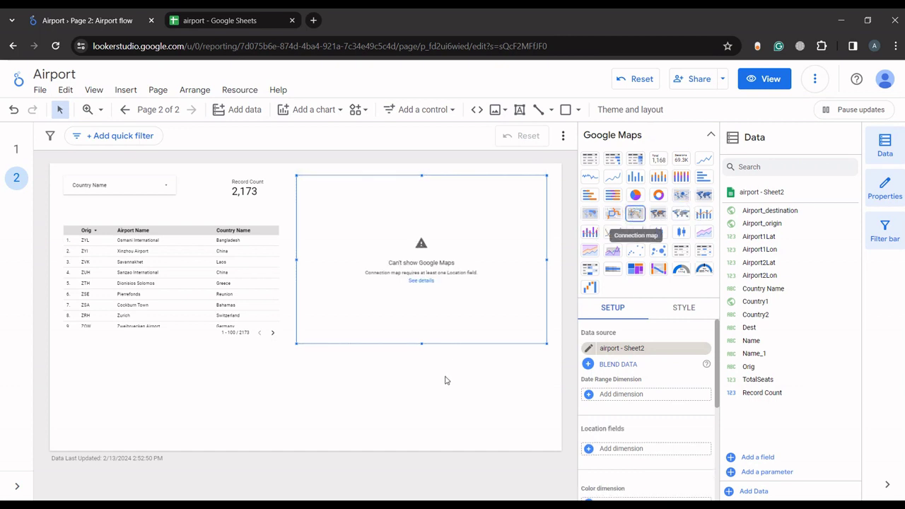
Set the connection map's location fields to Airport_origin as Point 1 and Airport_destination as Point 2
left_click(491, 385)
left_click(521, 238)
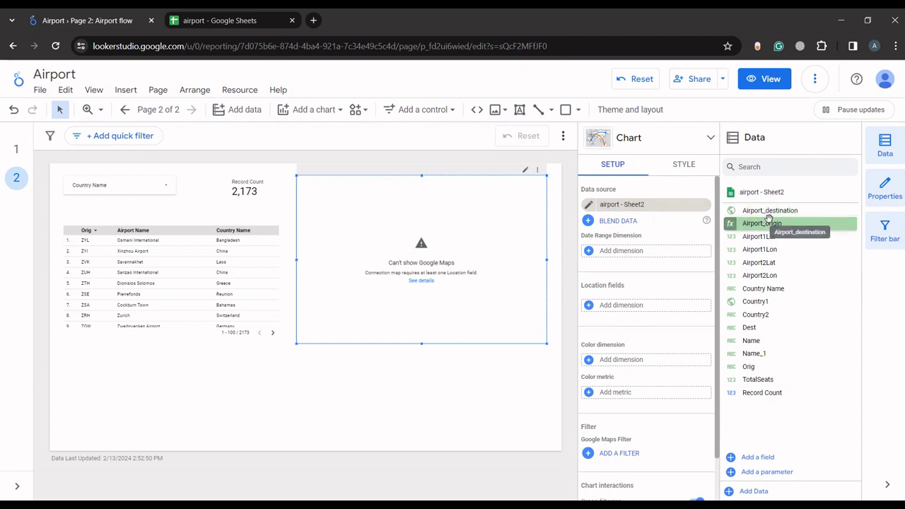
left_click_drag(762, 223, 630, 313)
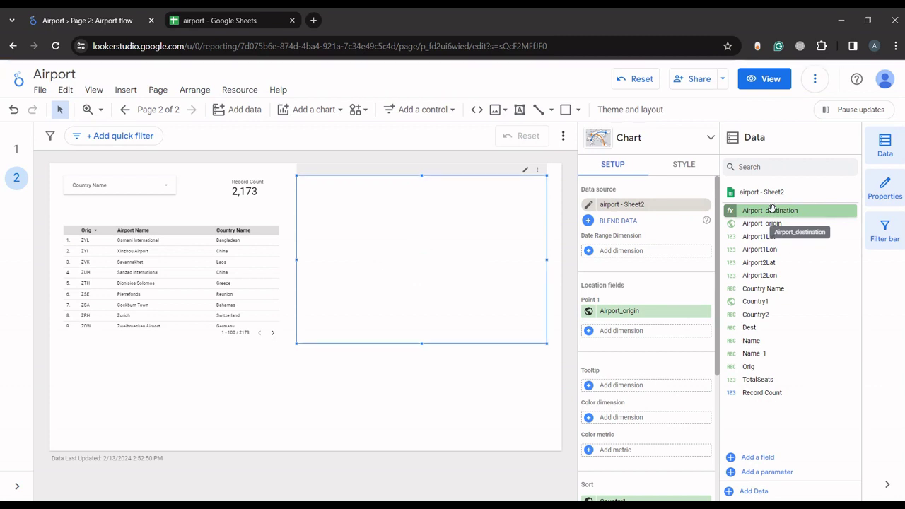
left_click_drag(772, 209, 670, 337)
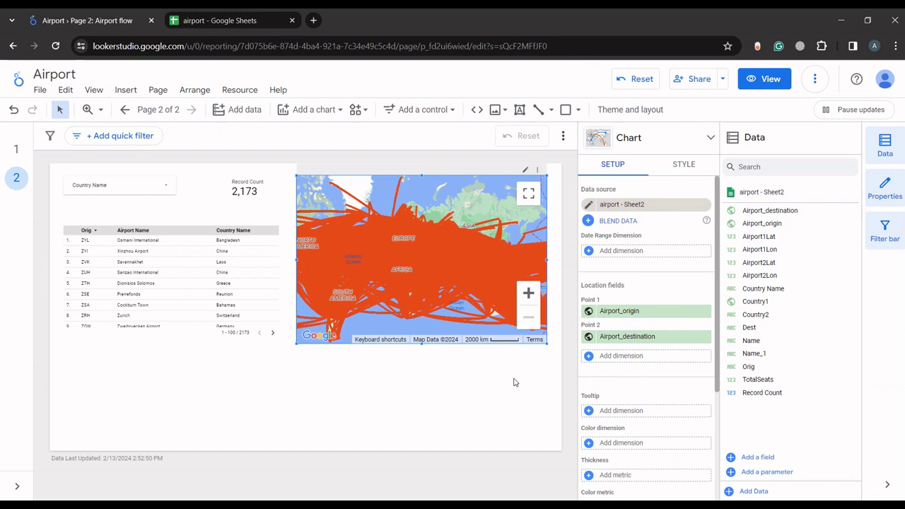
Switch to the airport spreadsheet in Google Sheets, examine Sheet2's column headers, and return to the Looker Studio report
left_click(152, 491)
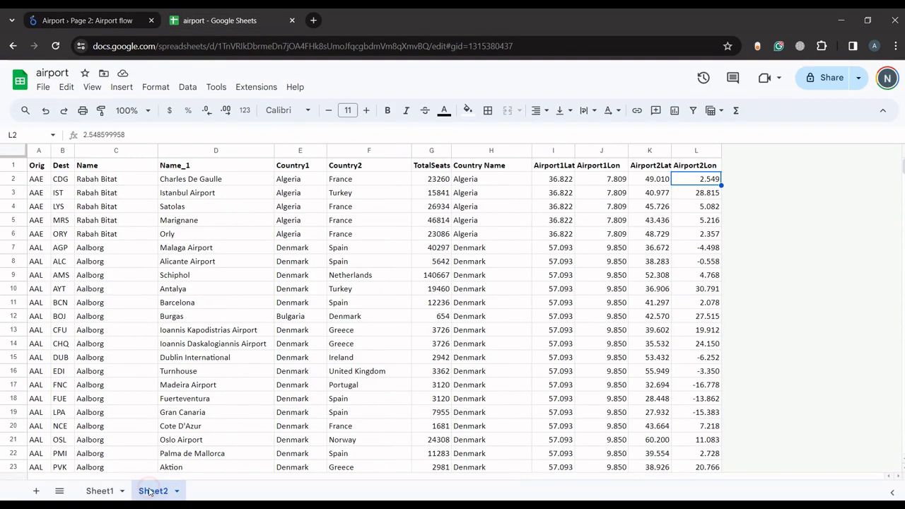
left_click(239, 167)
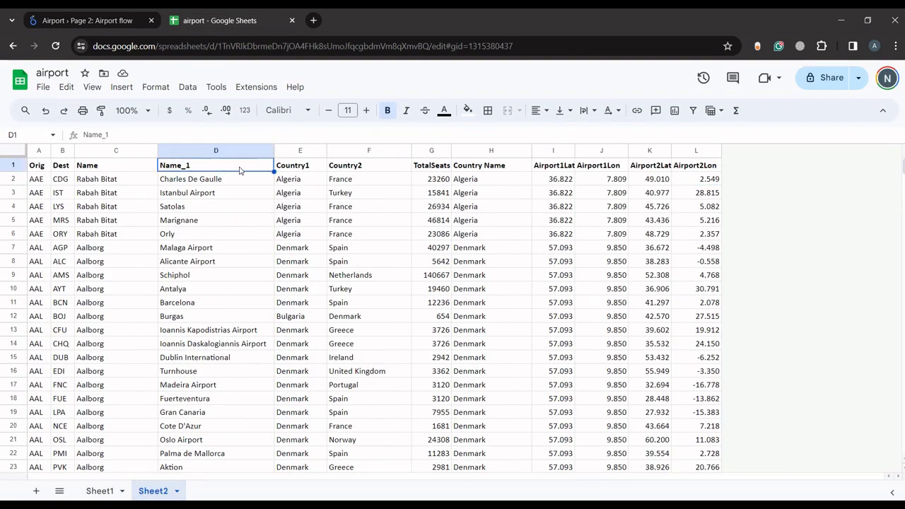
left_click(66, 21)
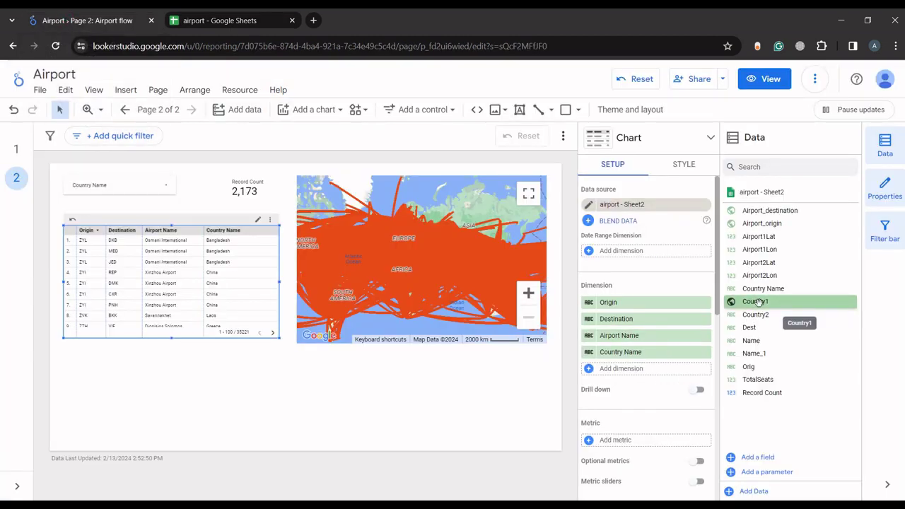
Replace the table's Airport Name and Country Name dimensions with Country1 and Country2, placing Country1 directly after Origin
left_click_drag(758, 303, 615, 336)
left_click_drag(756, 315, 668, 352)
left_click(705, 368)
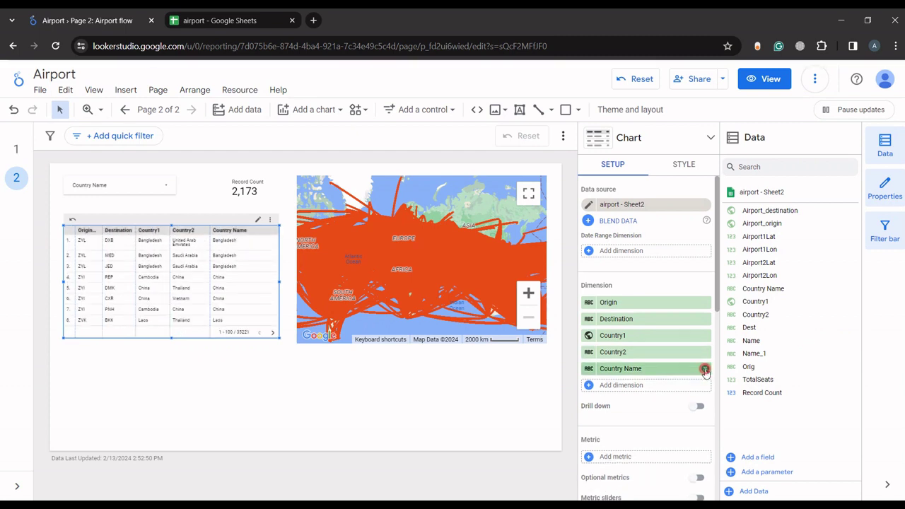
left_click(705, 369)
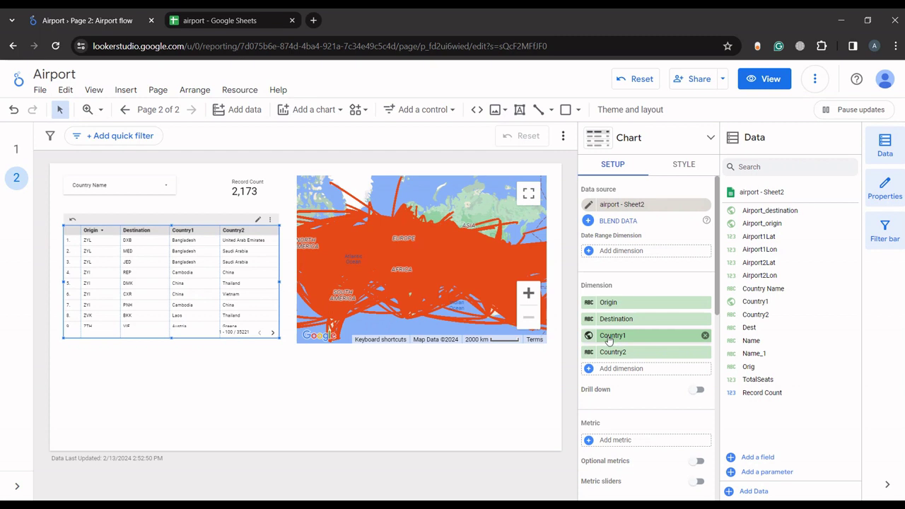
left_click_drag(608, 340, 616, 318)
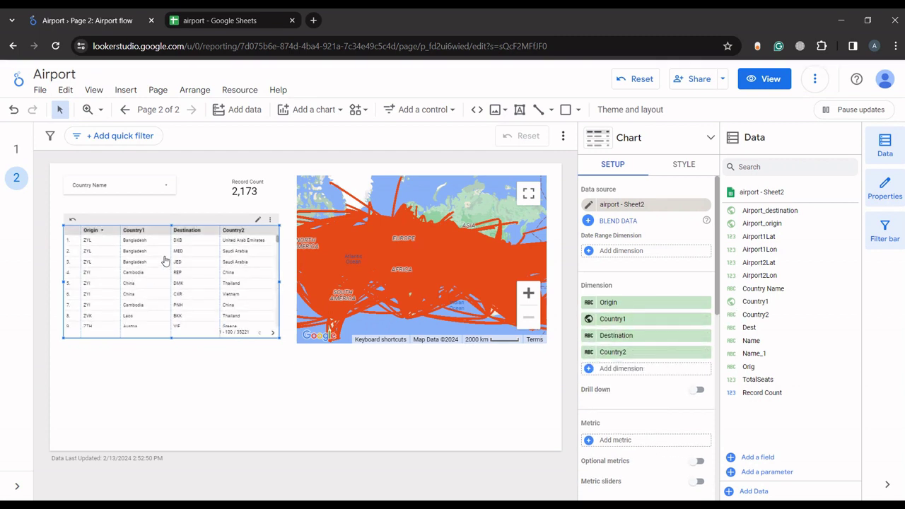
Switch the Country Name drop-down control's data source to airport - Sheet2
left_click(159, 185)
left_click(665, 203)
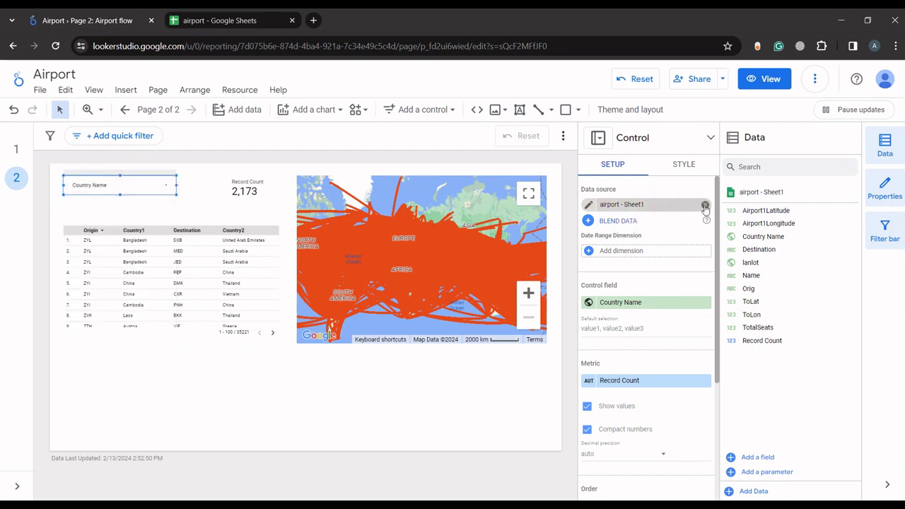
left_click(661, 249)
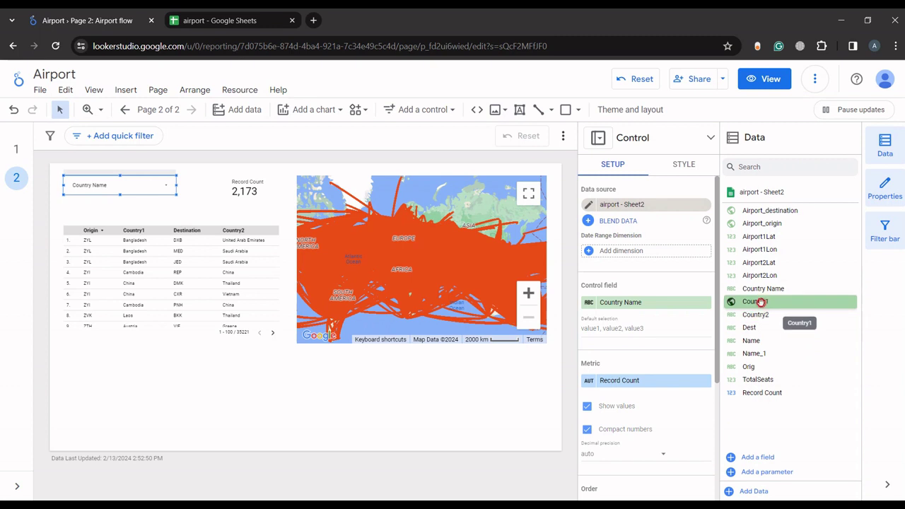
Set the drop-down control's field to Country1 from Sheet2 and rename that control field as Country origin
left_click_drag(760, 301, 672, 304)
left_click_drag(751, 315, 637, 329)
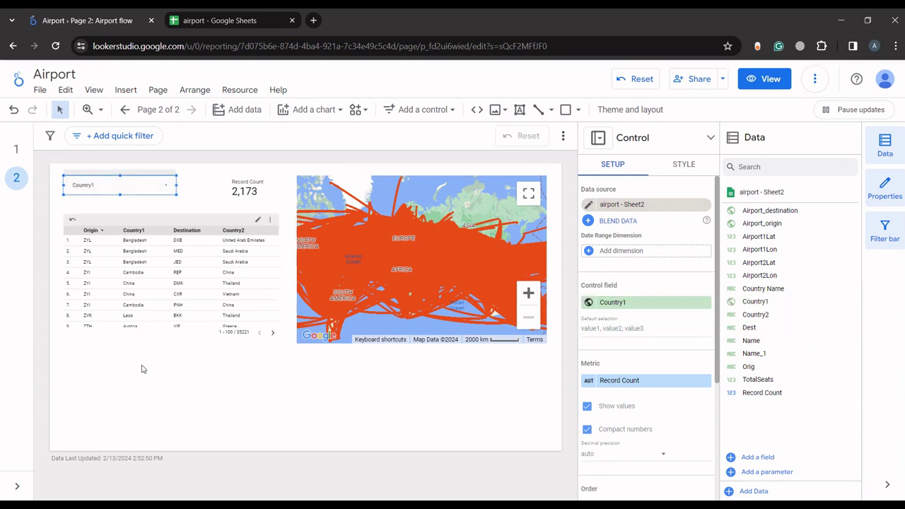
left_click(588, 302)
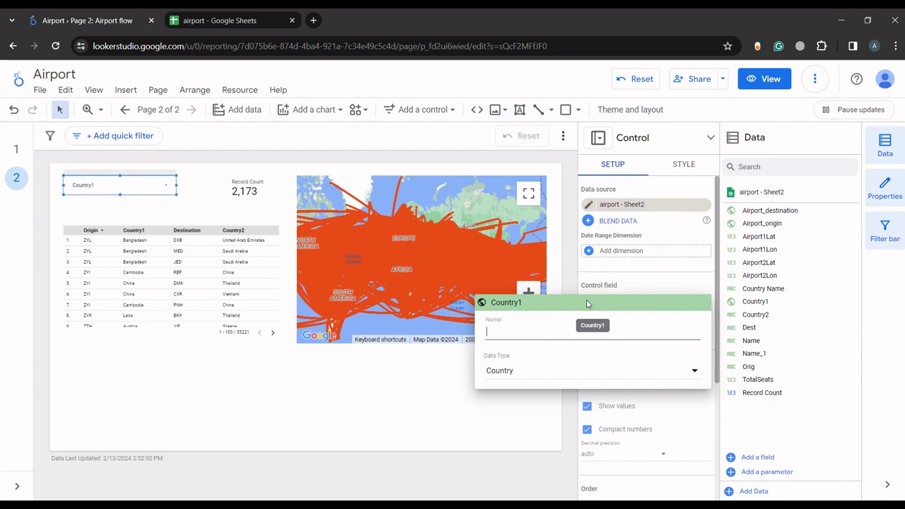
left_click(550, 372)
left_click(555, 338)
left_click(543, 328)
type("Country origin")
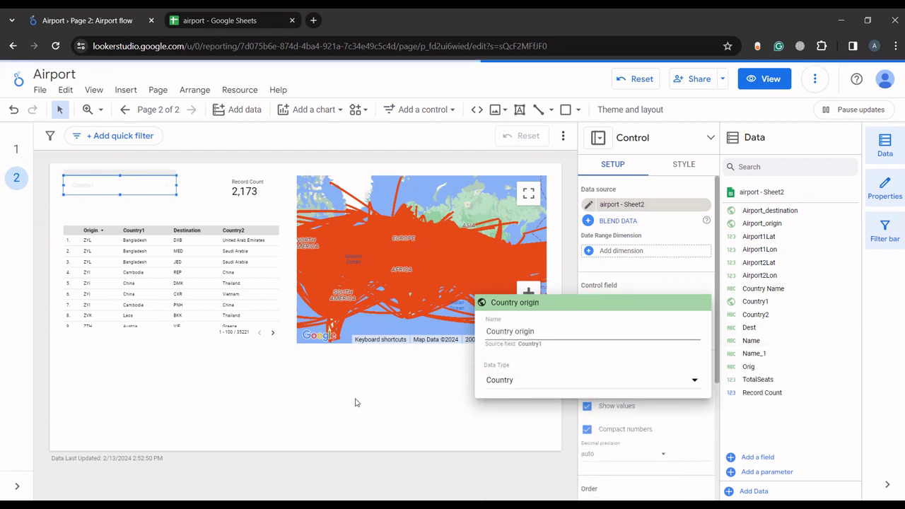
left_click(356, 402)
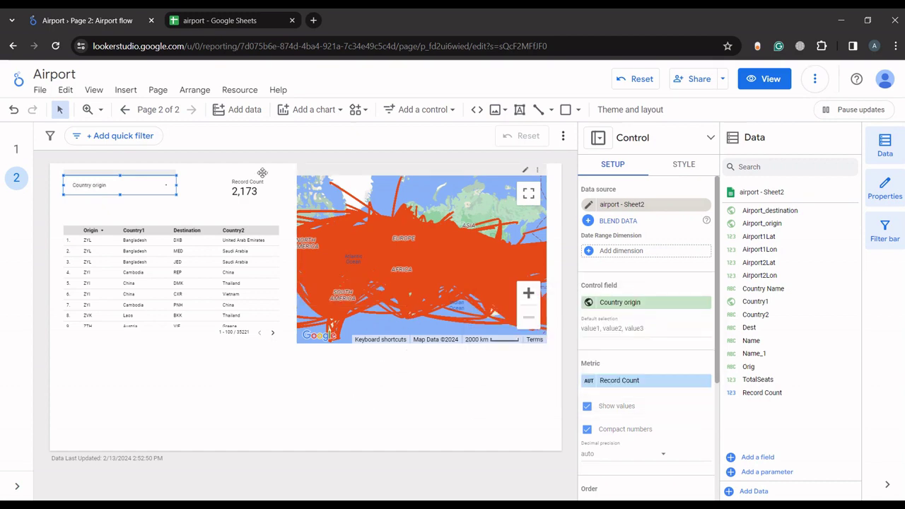
left_click(253, 396)
Preview the report in view mode, checking the Airport distribution page and returning to Airport flow with a narrower page navigation
left_click(763, 79)
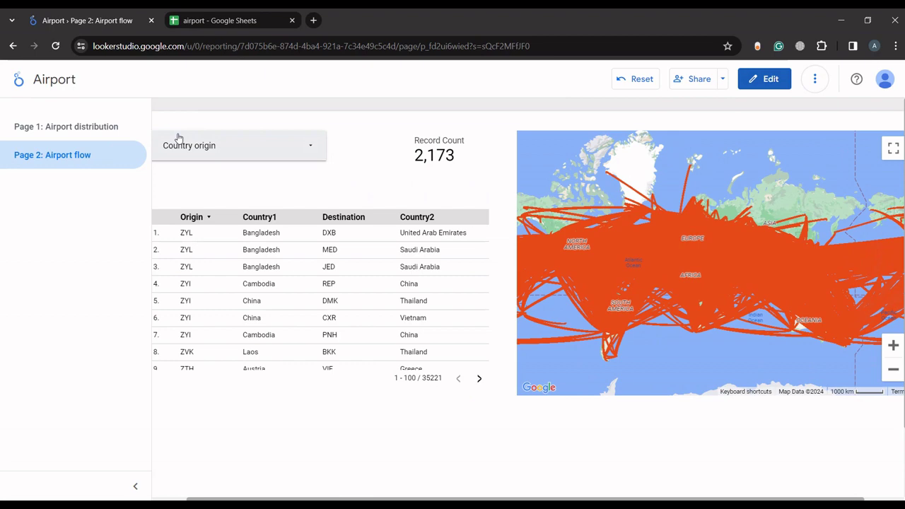
left_click(87, 136)
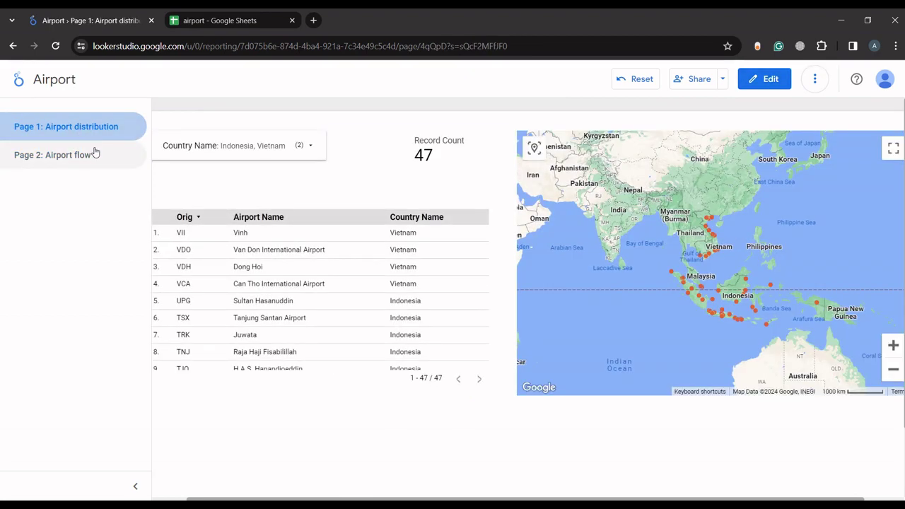
left_click(93, 152)
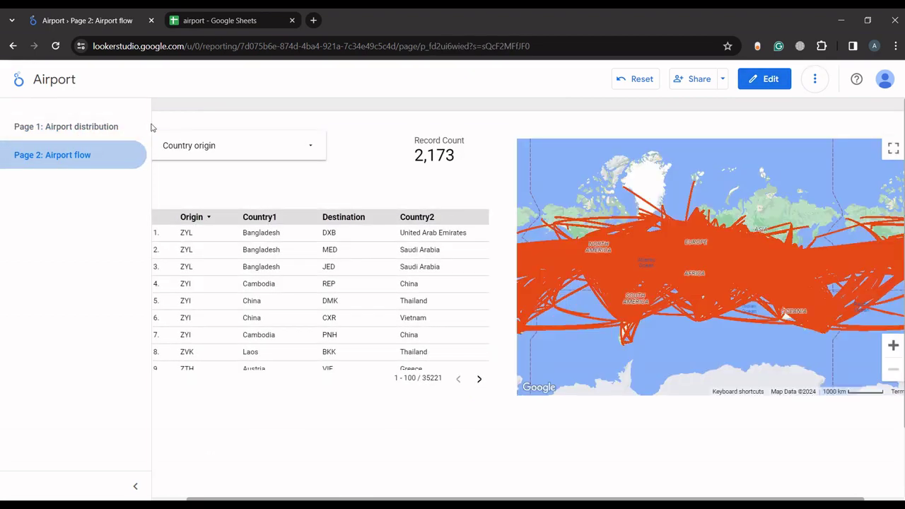
left_click_drag(152, 125, 63, 132)
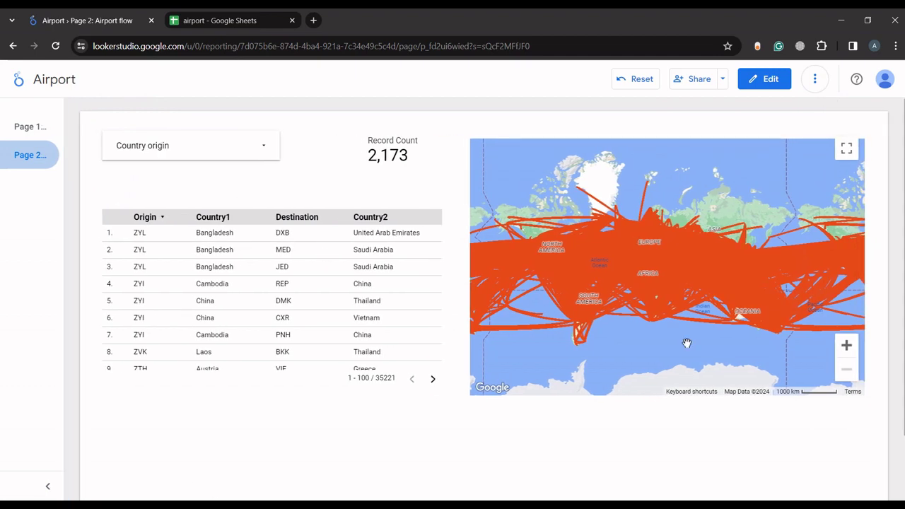
Filter the Airport flow page to show only North Korea as the country of origin
scroll(687, 343, "up", 1)
left_click(846, 345)
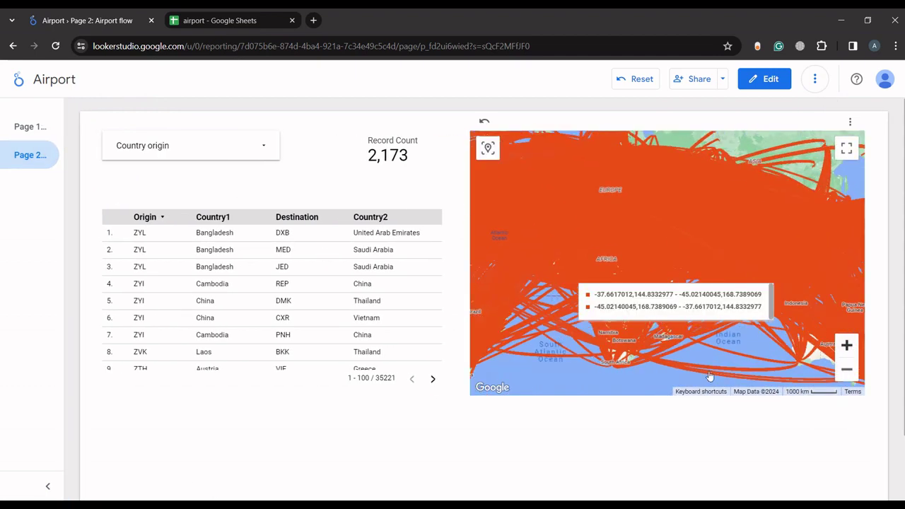
left_click(240, 157)
left_click_drag(274, 192, 273, 408)
left_click(239, 373)
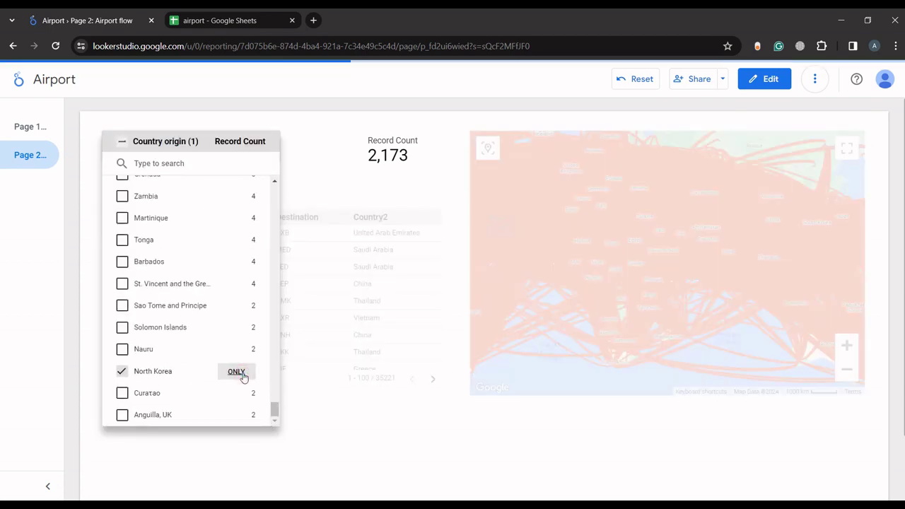
left_click(408, 425)
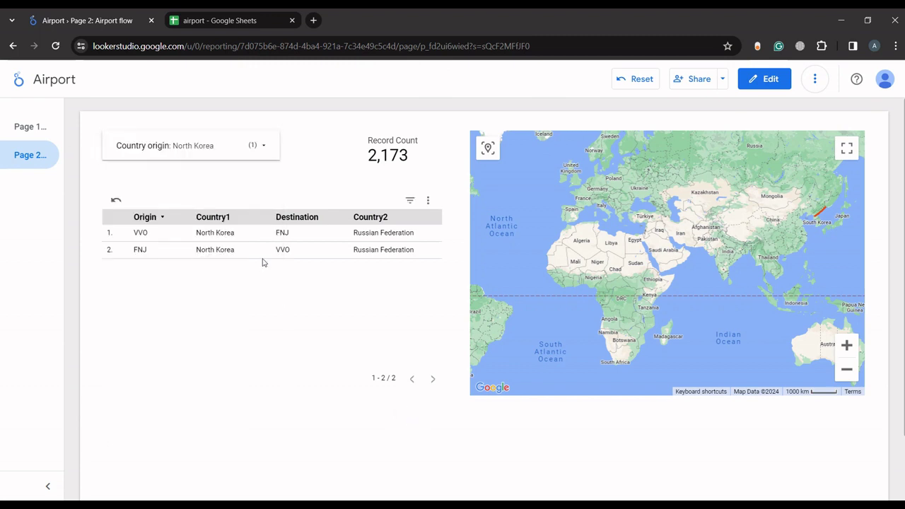